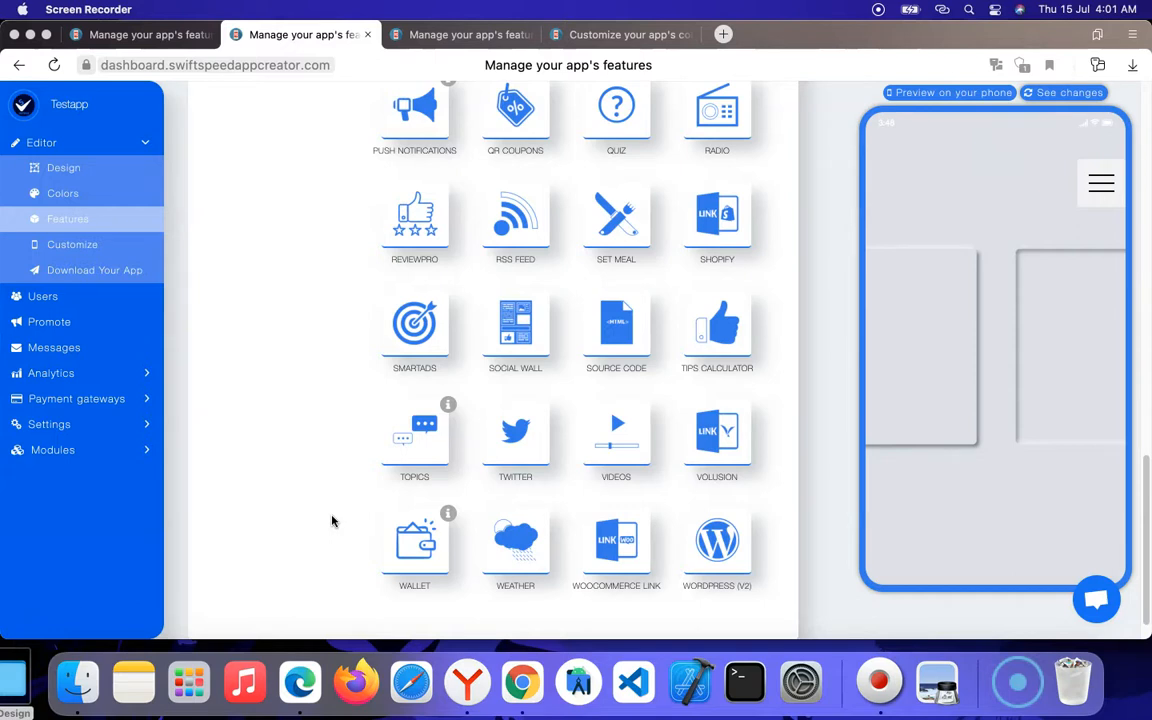
Step: Add a Social Wall page to the app from the available page features
{"action": "scroll", "coordinate": [288, 221], "scroll_direction": "up", "scroll_amount": 5}
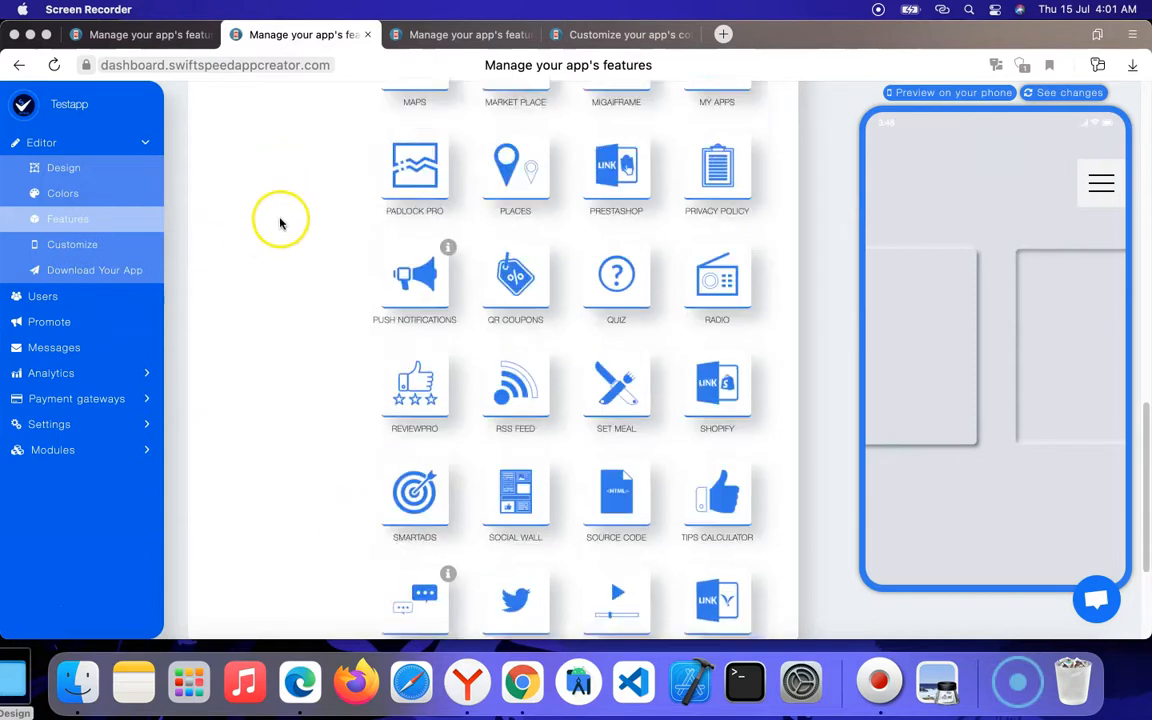
{"action": "scroll", "coordinate": [451, 262], "scroll_direction": "down", "scroll_amount": 5}
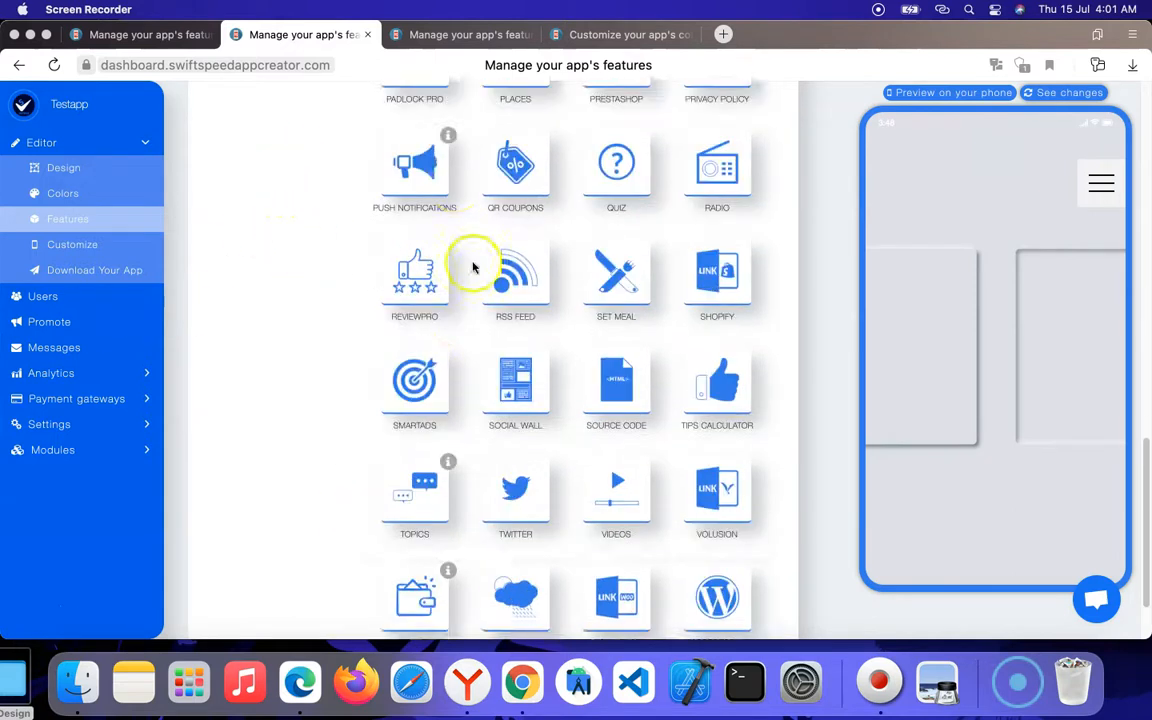
{"action": "scroll", "coordinate": [470, 257], "scroll_direction": "down", "scroll_amount": 2}
{"action": "scroll", "coordinate": [504, 185], "scroll_direction": "up", "scroll_amount": 2}
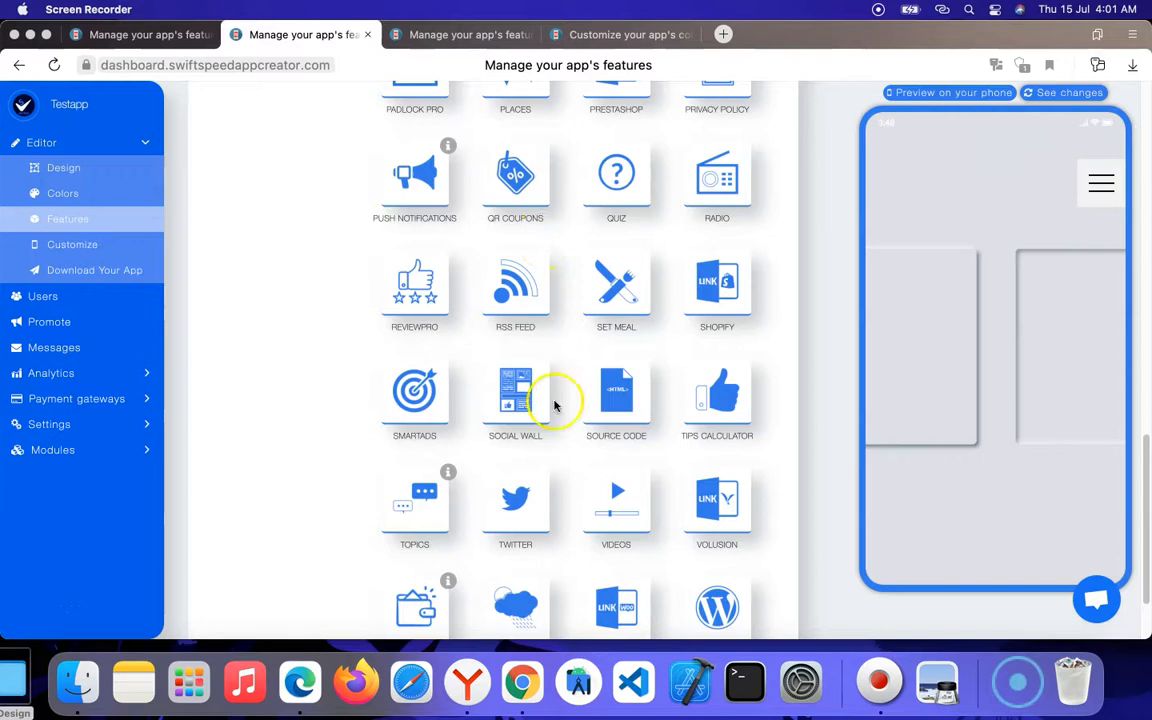
{"action": "left_click", "coordinate": [519, 408]}
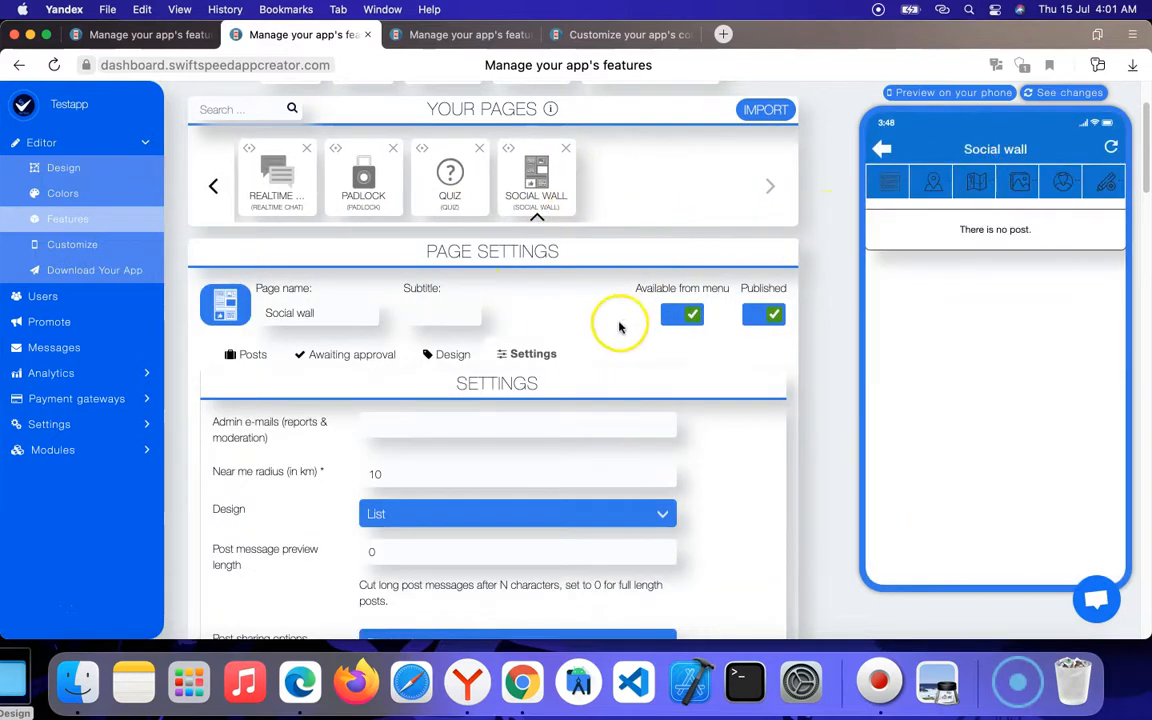
Step: Fill in the Social wall's admin e-mail for reports and moderation with the suggested support address
{"action": "scroll", "coordinate": [470, 310], "scroll_direction": "down", "scroll_amount": 3}
{"action": "left_click", "coordinate": [424, 277]}
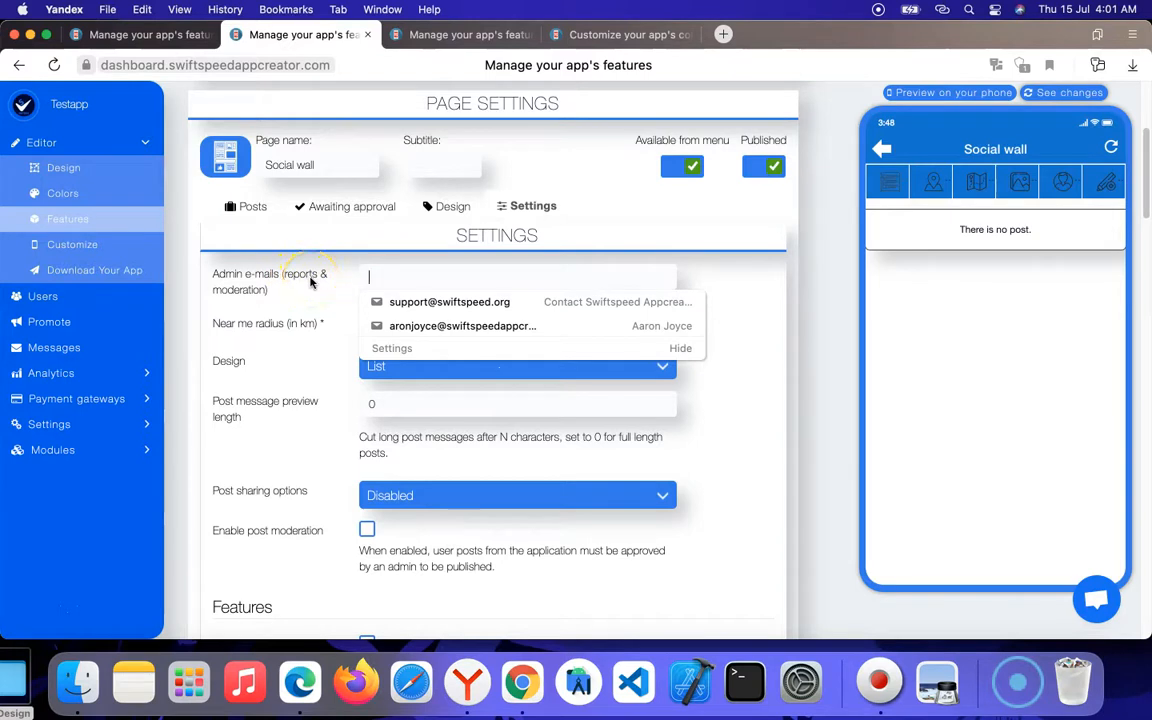
{"action": "left_click", "coordinate": [386, 301]}
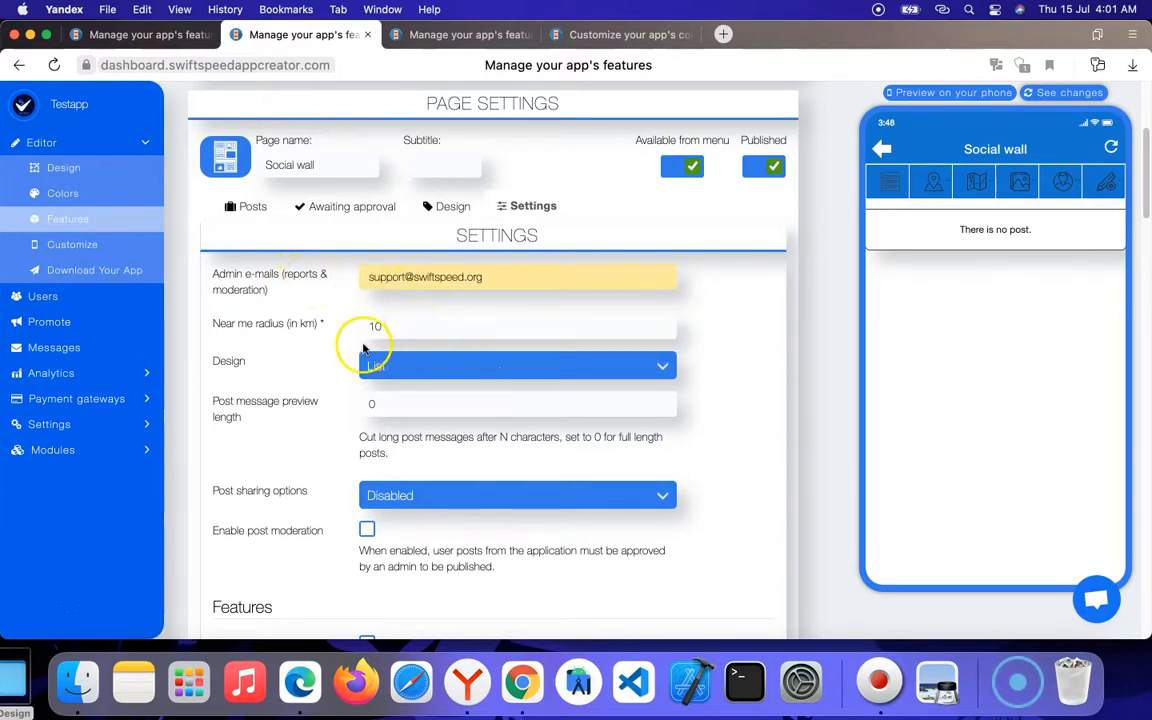
{"action": "scroll", "coordinate": [299, 358], "scroll_direction": "down", "scroll_amount": 1}
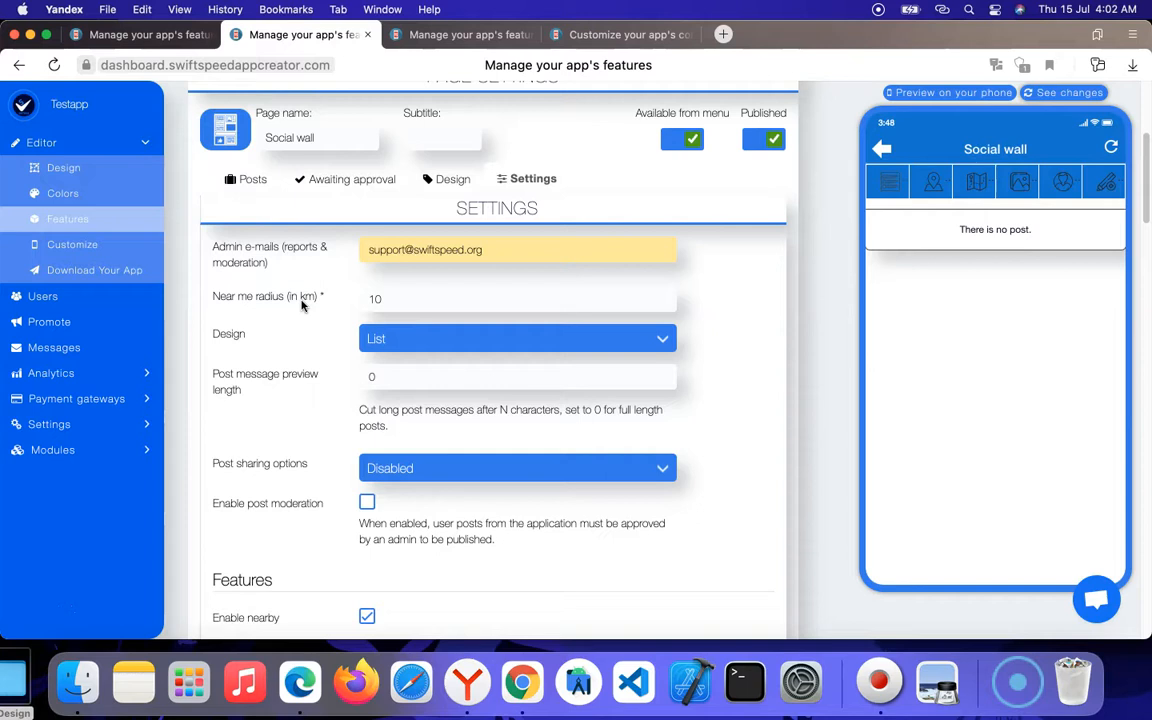
Step: Set the Social wall's design to Card and its post message preview length to 53
{"action": "left_click", "coordinate": [419, 337]}
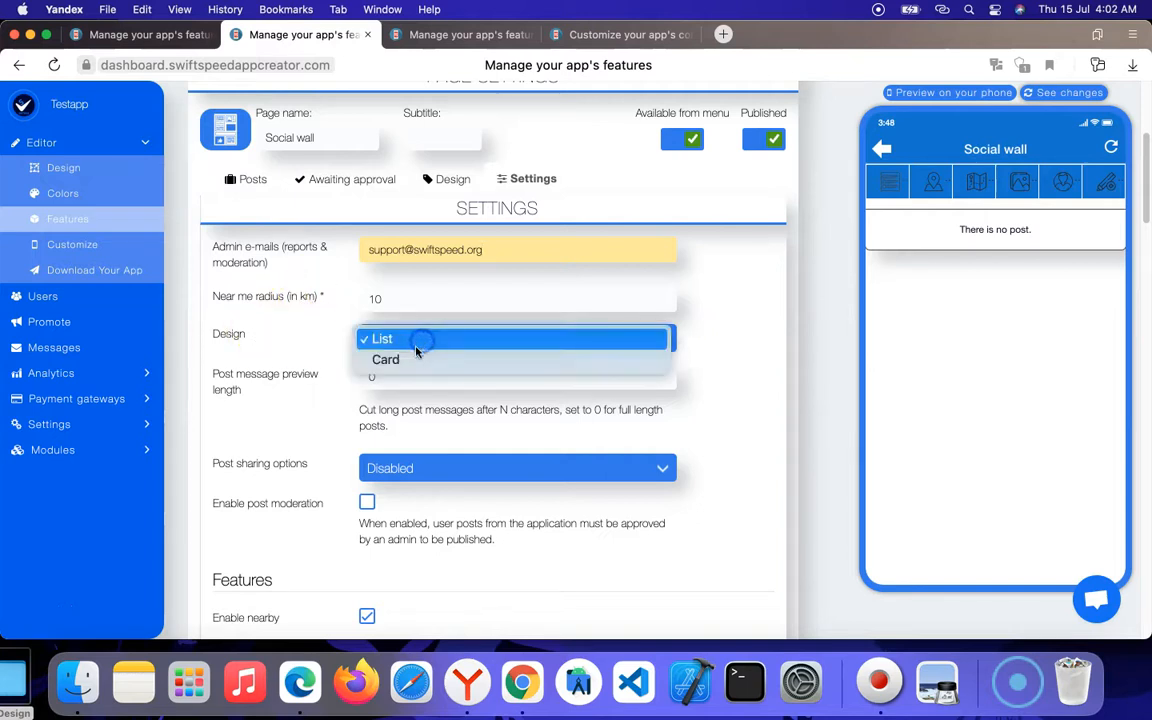
{"action": "left_click", "coordinate": [412, 362]}
{"action": "left_click_drag", "start_coordinate": [320, 376], "coordinate": [296, 392]}
{"action": "left_click", "coordinate": [312, 412]}
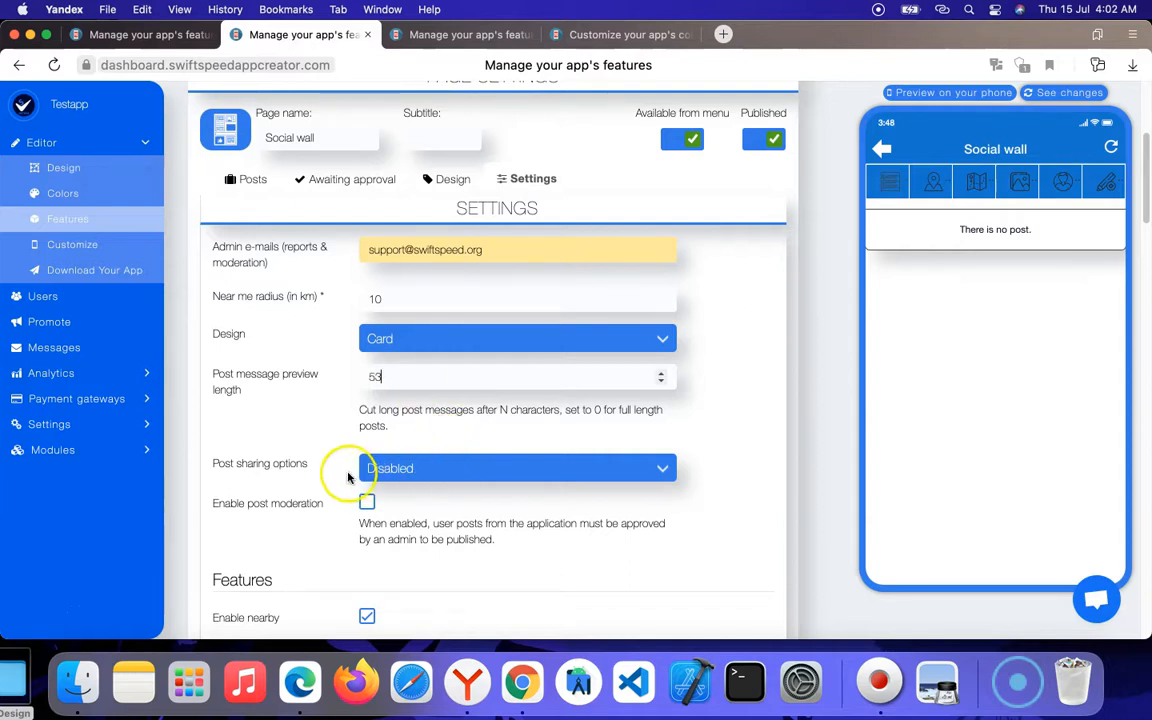
Step: Set the post sharing options to "Inside contextual menu & below post body"
{"action": "left_click", "coordinate": [385, 468]}
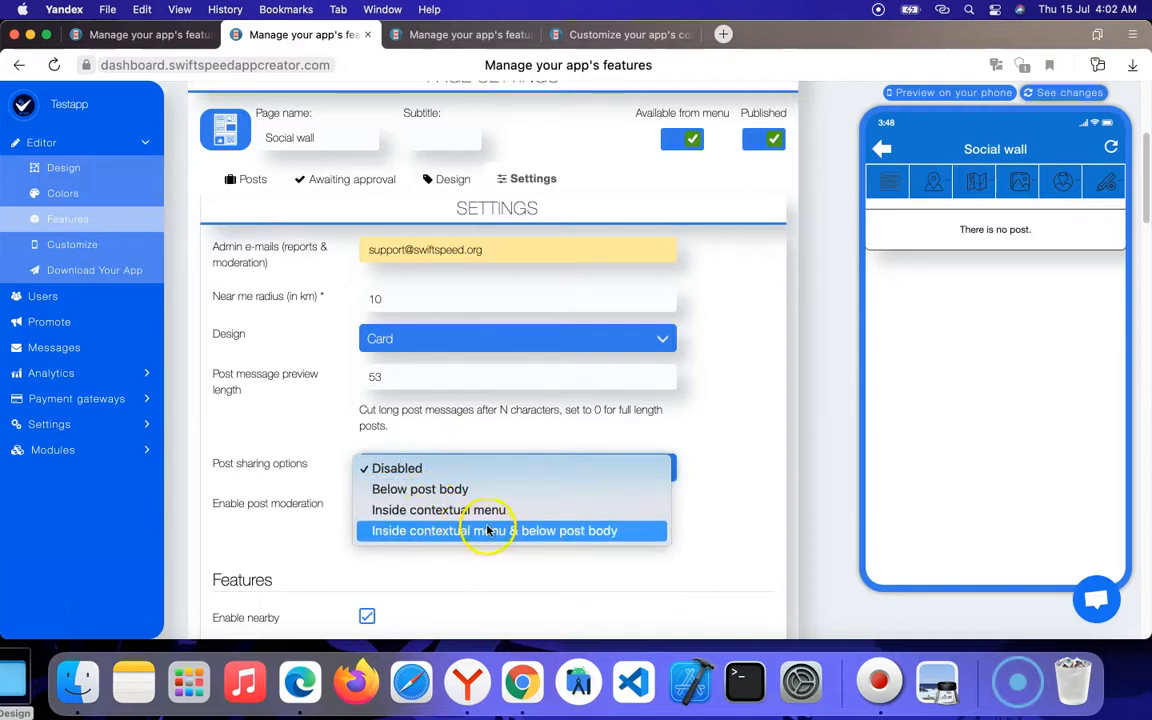
{"action": "left_click", "coordinate": [540, 532]}
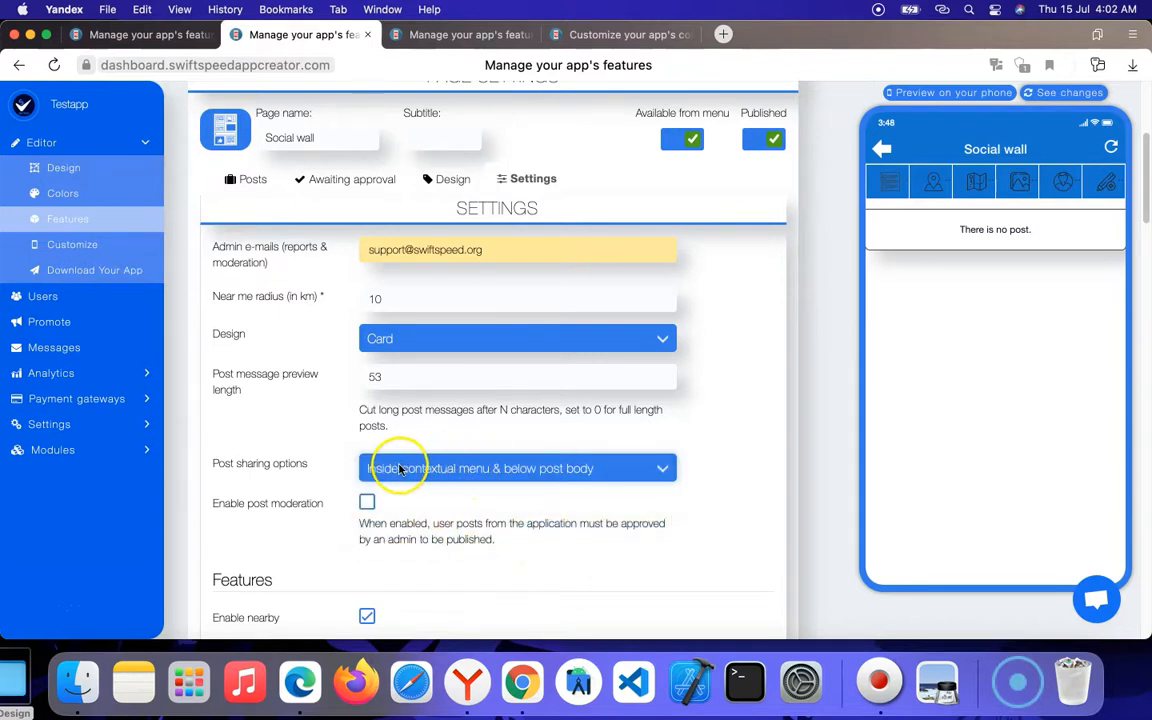
{"action": "scroll", "coordinate": [570, 495], "scroll_direction": "down", "scroll_amount": 2}
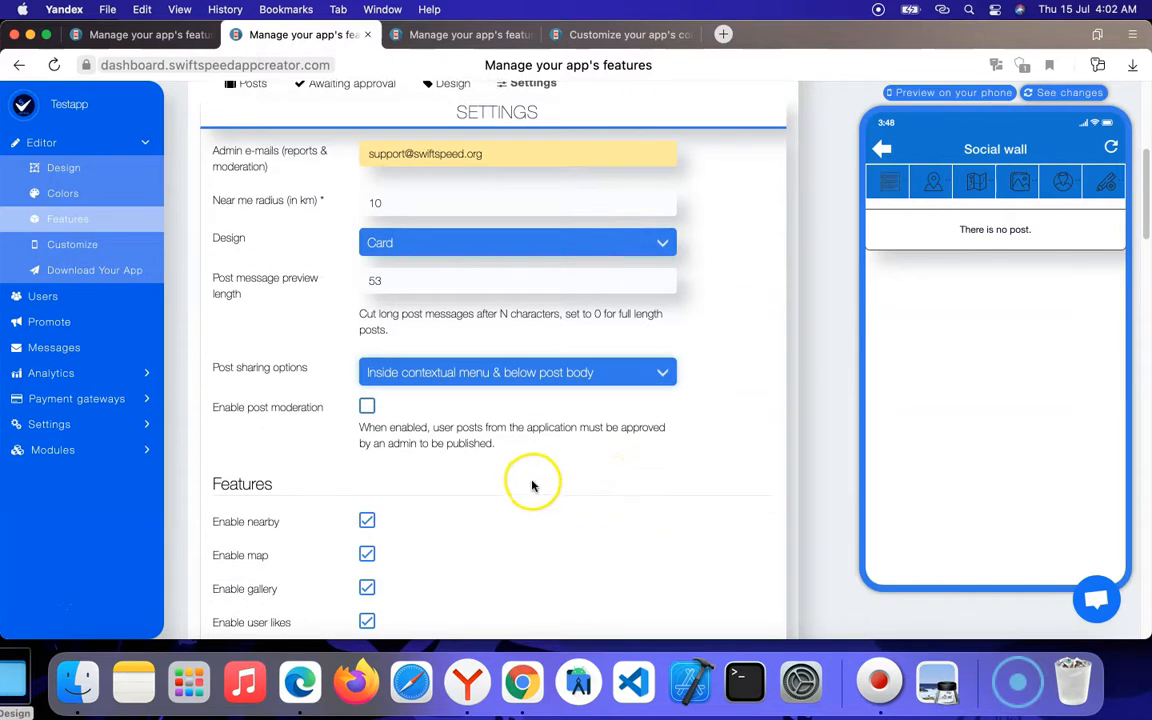
{"action": "scroll", "coordinate": [470, 430], "scroll_direction": "down", "scroll_amount": 1}
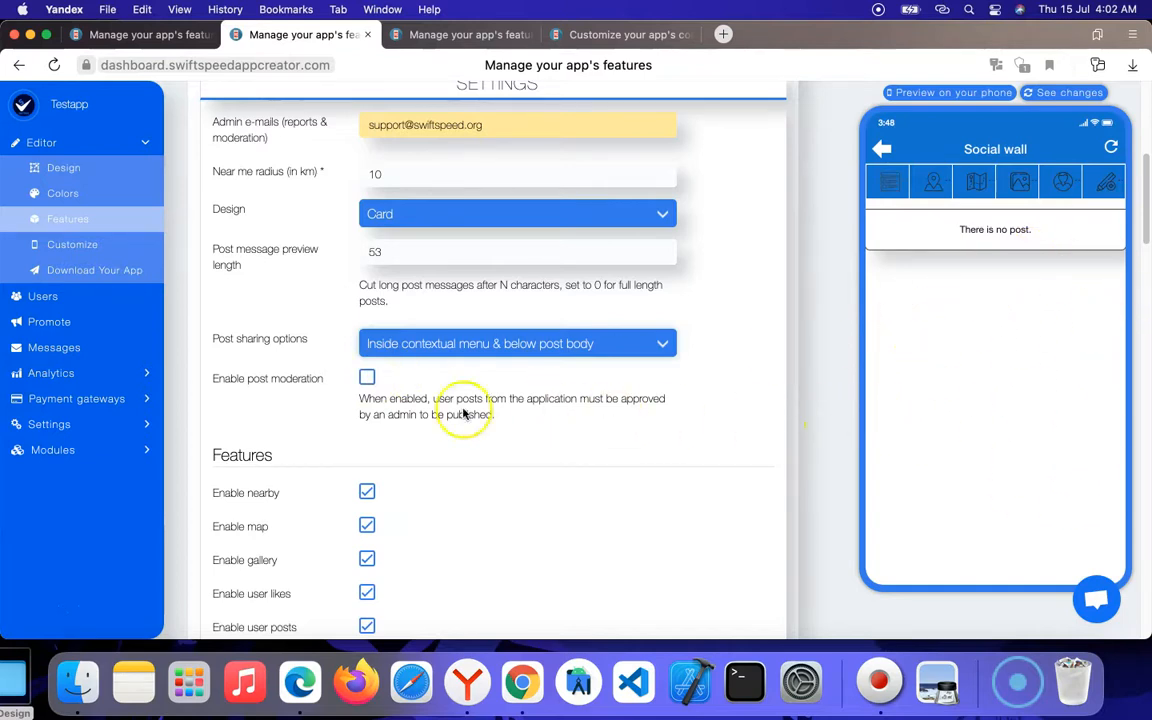
Step: Disable the nearby and map features of the Social wall
{"action": "scroll", "coordinate": [463, 244], "scroll_direction": "down", "scroll_amount": 10}
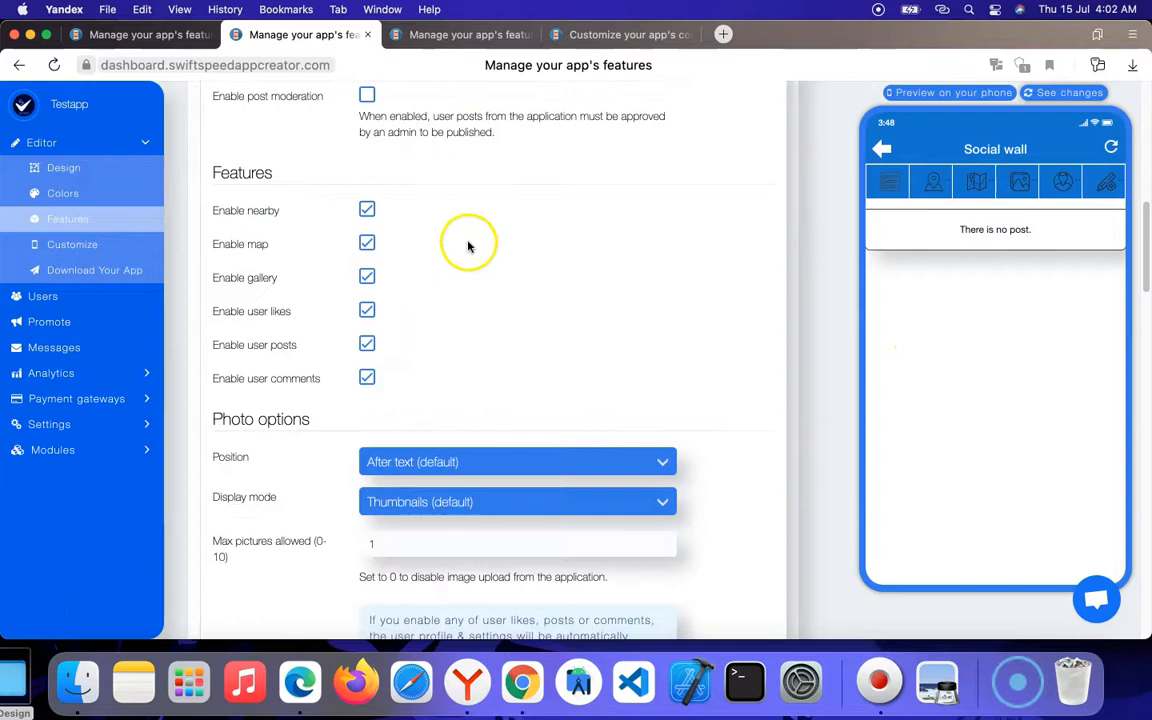
{"action": "scroll", "coordinate": [483, 273], "scroll_direction": "up", "scroll_amount": 10}
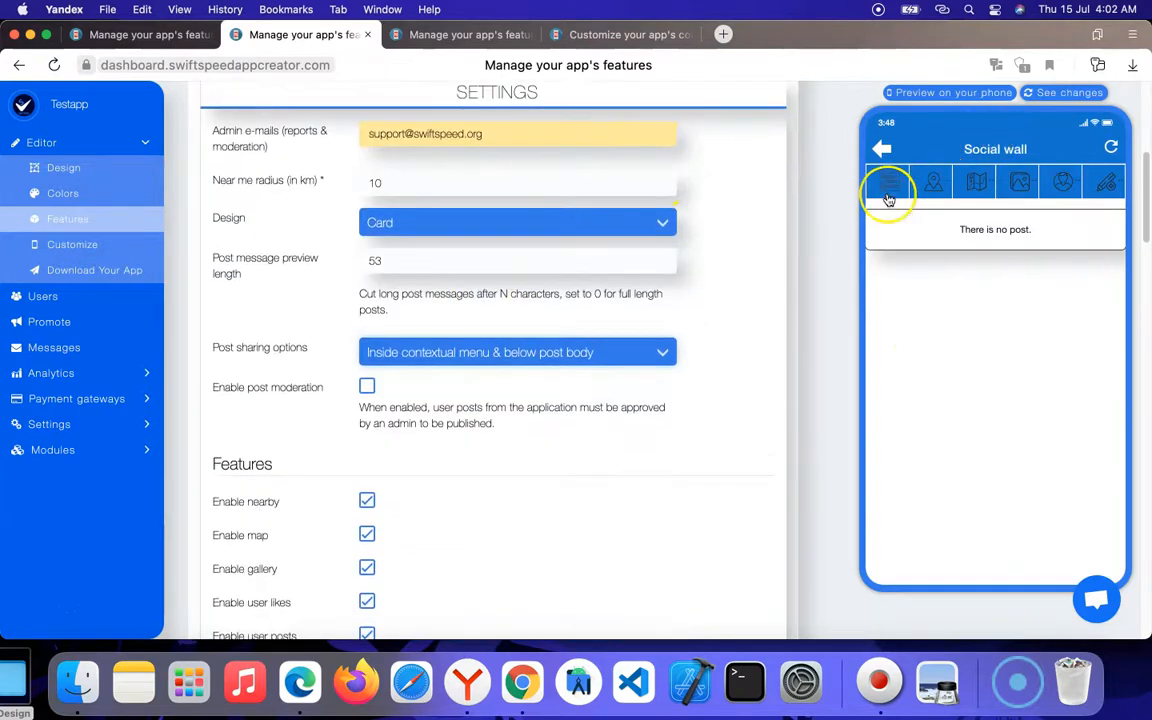
{"action": "scroll", "coordinate": [504, 452], "scroll_direction": "down", "scroll_amount": 6}
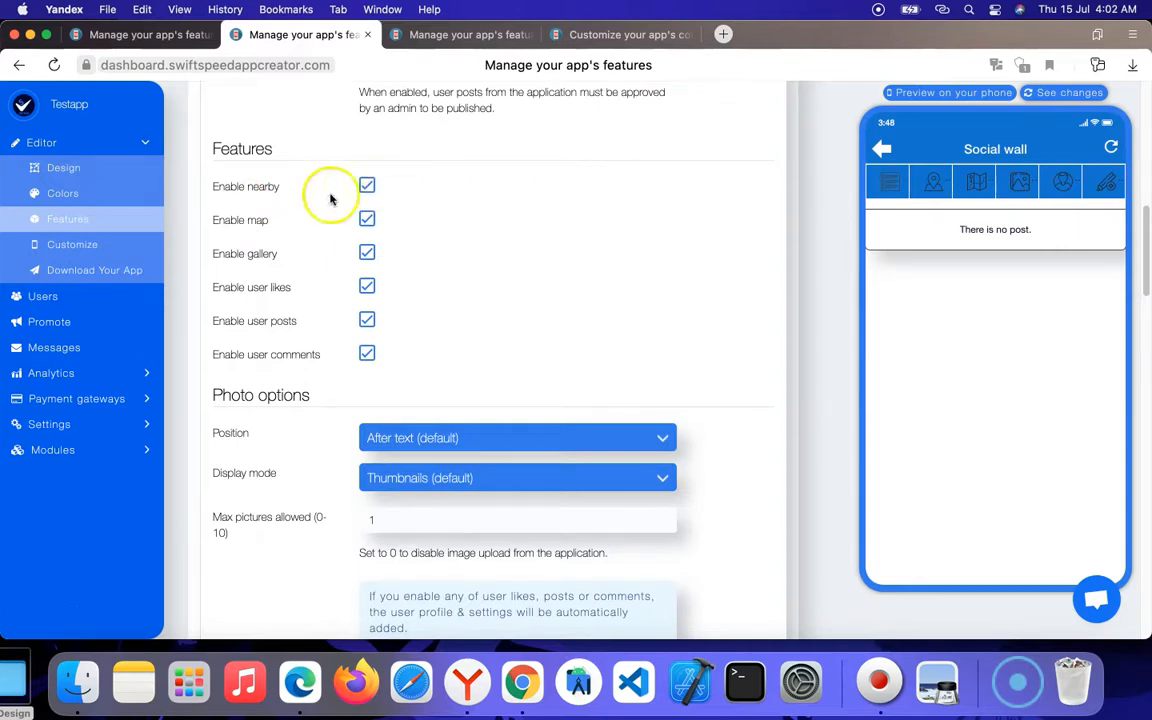
{"action": "left_click", "coordinate": [368, 188]}
{"action": "left_click", "coordinate": [369, 219]}
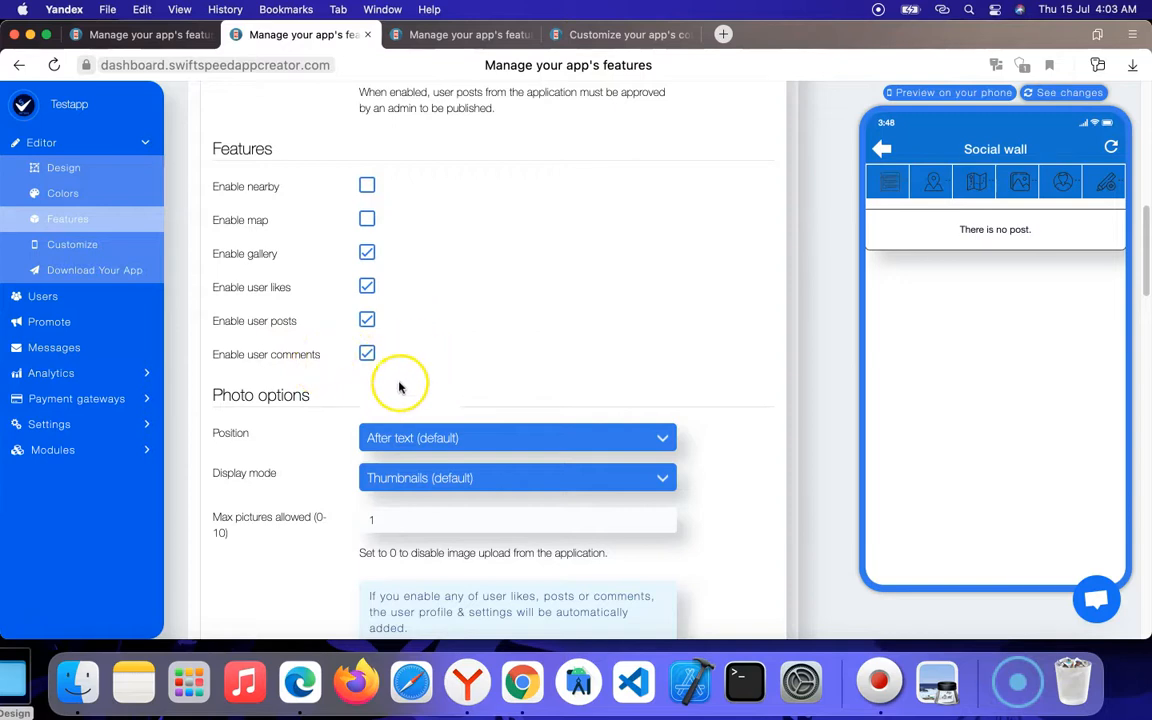
Step: Examine the Social wall's photo options and custom icon settings
{"action": "scroll", "coordinate": [404, 385], "scroll_direction": "down", "scroll_amount": 2}
{"action": "scroll", "coordinate": [315, 410], "scroll_direction": "down", "scroll_amount": 5}
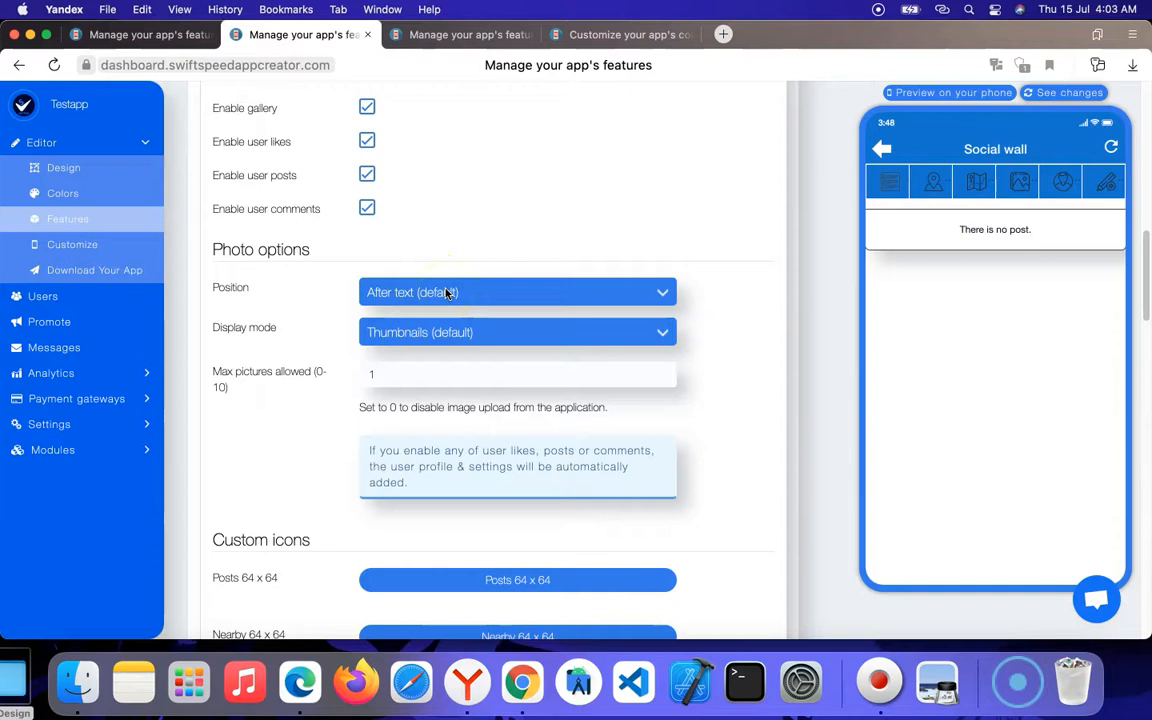
{"action": "scroll", "coordinate": [389, 369], "scroll_direction": "down", "scroll_amount": 1}
{"action": "scroll", "coordinate": [389, 369], "scroll_direction": "down", "scroll_amount": 1}
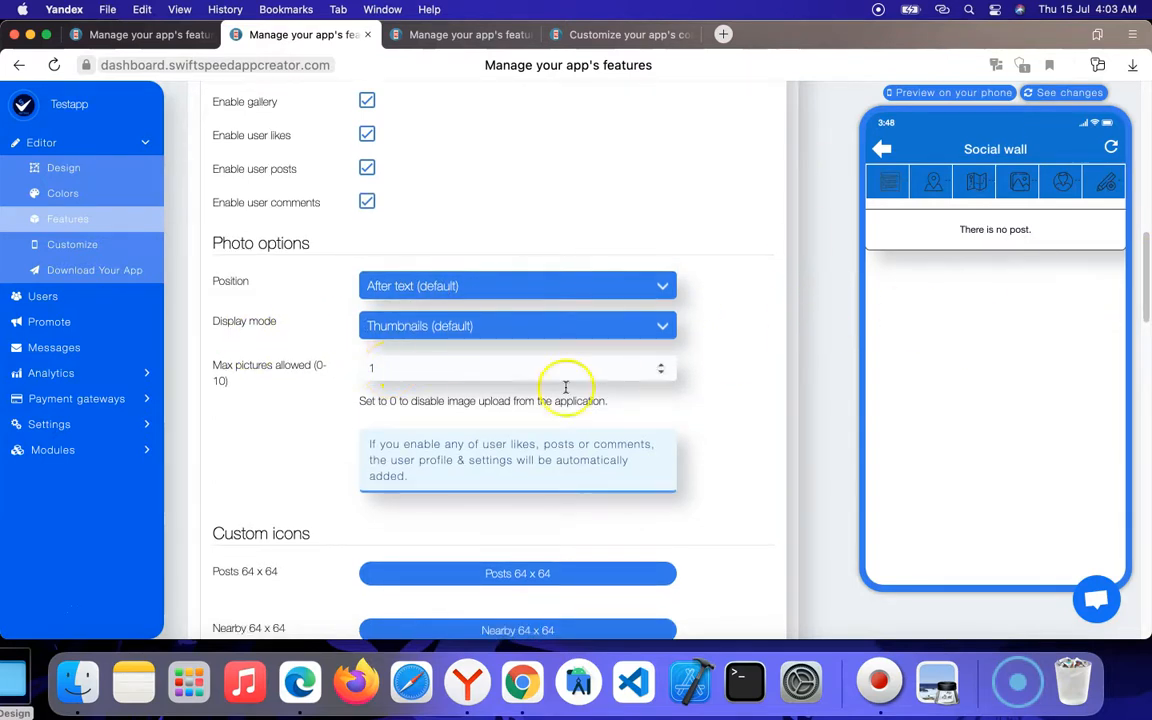
{"action": "scroll", "coordinate": [488, 424], "scroll_direction": "down", "scroll_amount": 15}
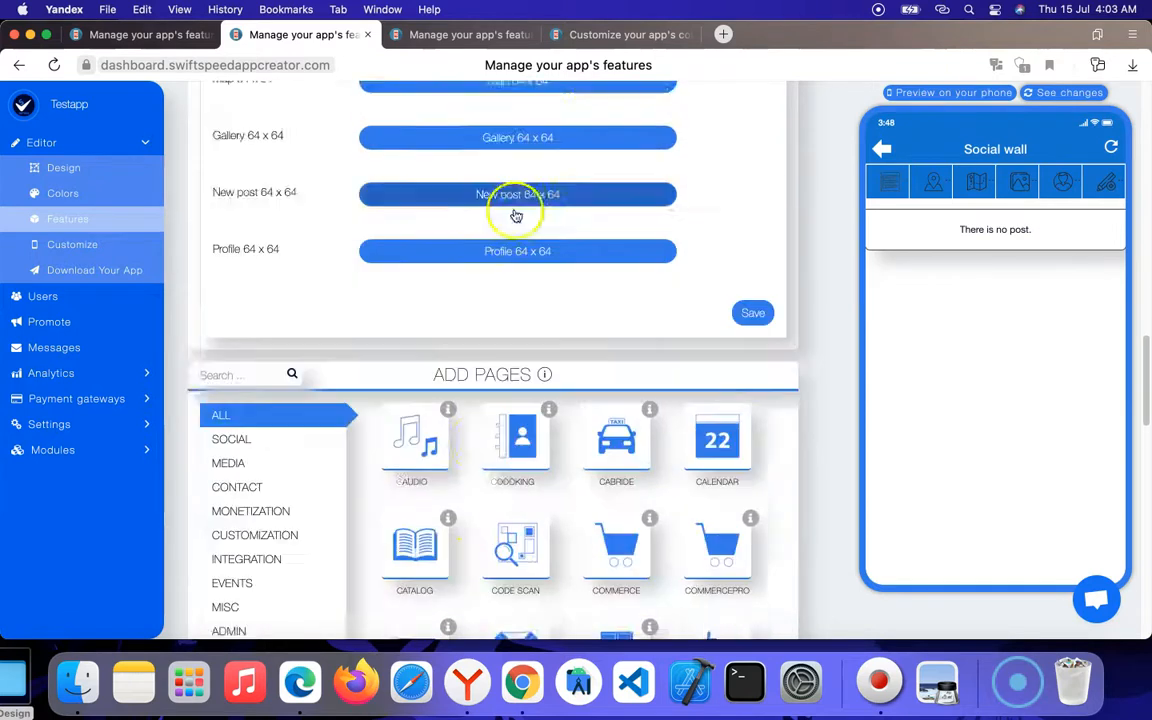
{"action": "scroll", "coordinate": [556, 155], "scroll_direction": "up", "scroll_amount": 10}
{"action": "scroll", "coordinate": [458, 368], "scroll_direction": "down", "scroll_amount": 5}
{"action": "scroll", "coordinate": [553, 327], "scroll_direction": "up", "scroll_amount": 6}
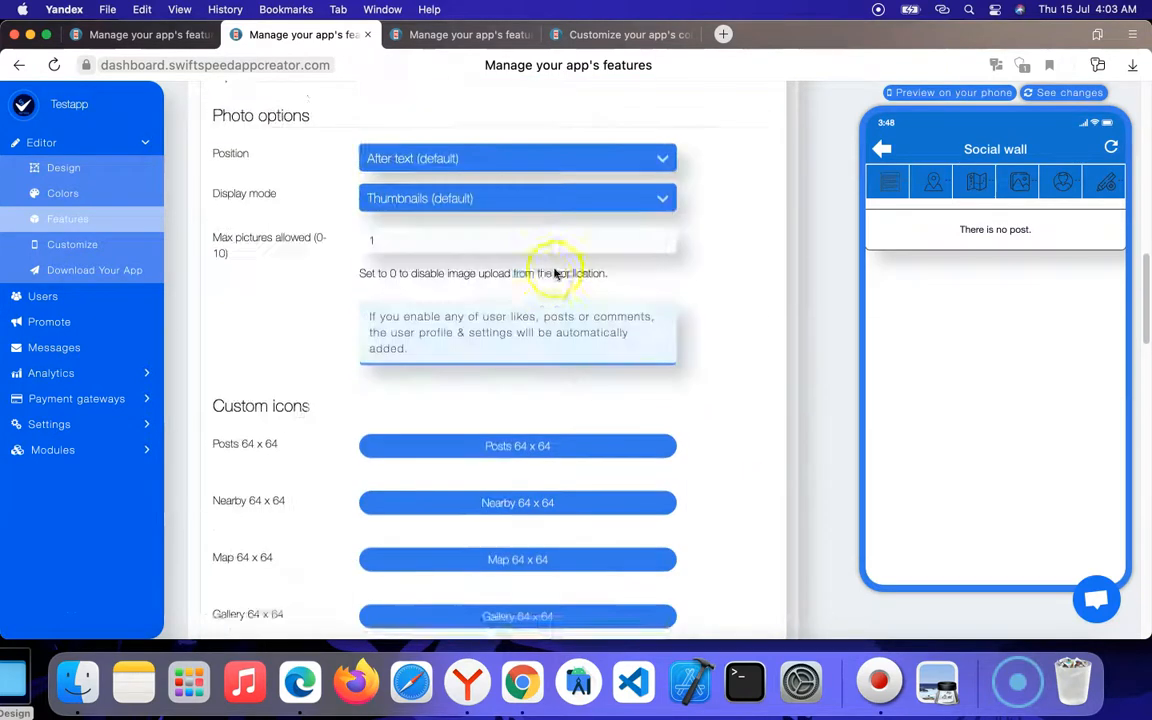
{"action": "scroll", "coordinate": [689, 290], "scroll_direction": "up", "scroll_amount": 10}
{"action": "scroll", "coordinate": [720, 420], "scroll_direction": "down", "scroll_amount": 15}
{"action": "scroll", "coordinate": [720, 350], "scroll_direction": "down", "scroll_amount": 2}
{"action": "scroll", "coordinate": [762, 290], "scroll_direction": "up", "scroll_amount": 7}
Step: Save the Social wall settings and reload the app preview
{"action": "left_click", "coordinate": [751, 276]}
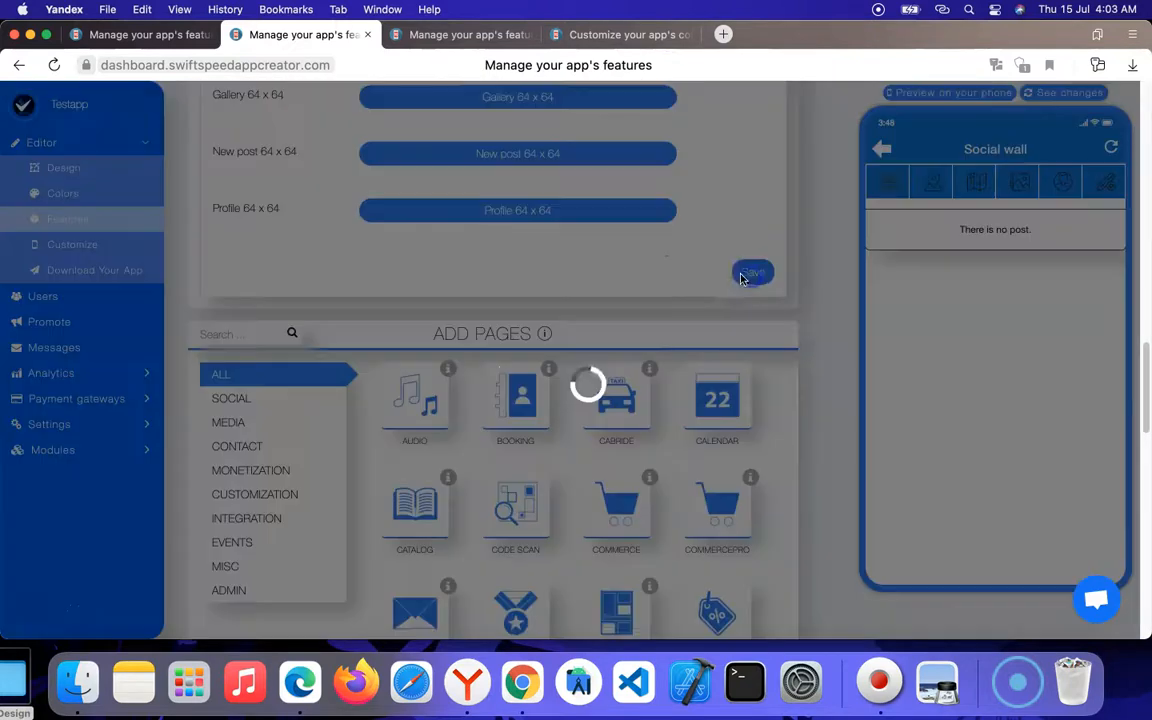
{"action": "scroll", "coordinate": [720, 280], "scroll_direction": "up", "scroll_amount": 10}
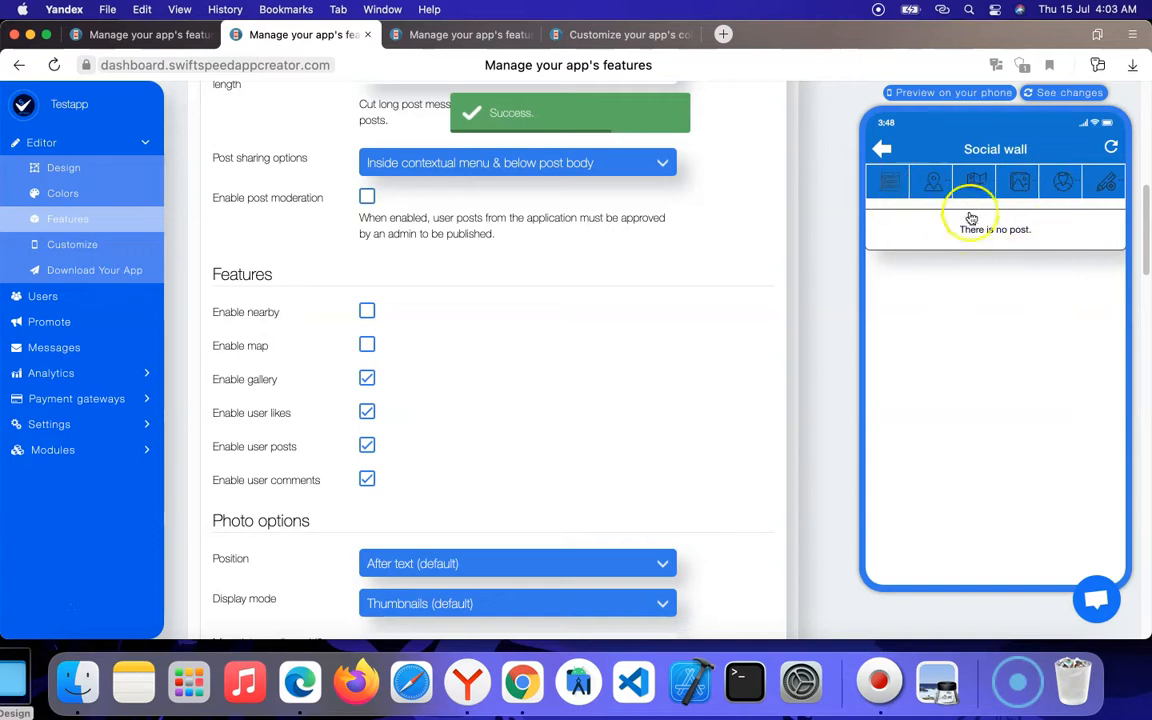
{"action": "left_click", "coordinate": [1108, 149]}
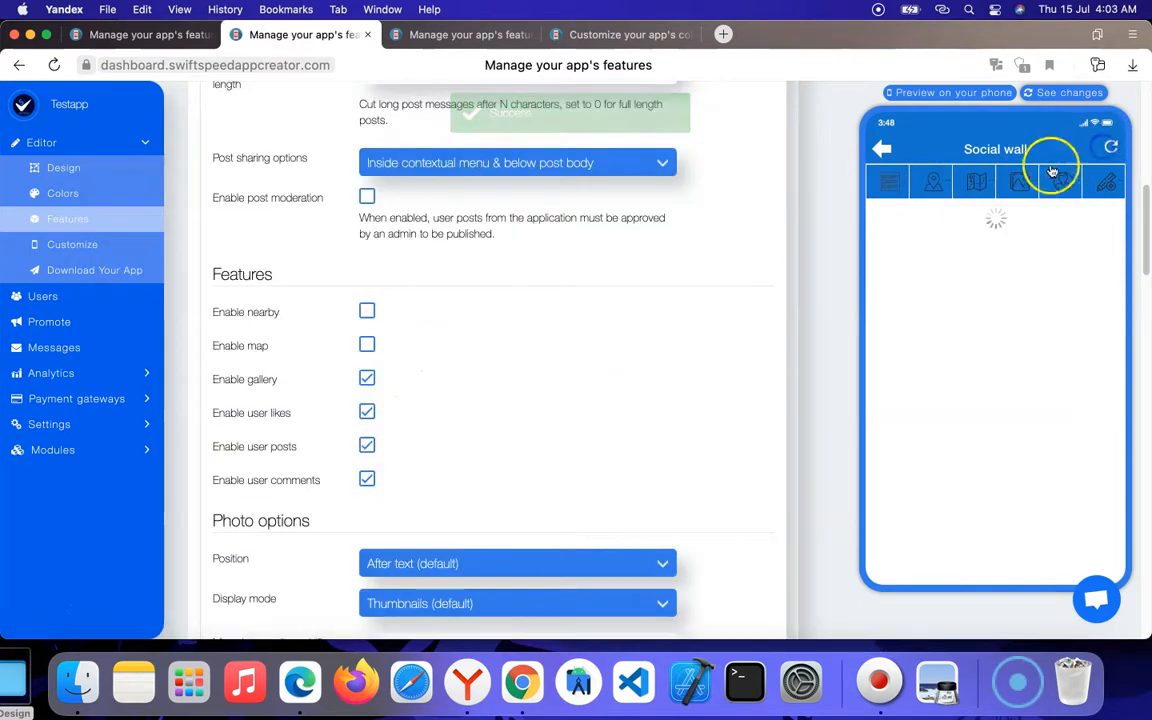
{"action": "left_click", "coordinate": [1071, 95]}
{"action": "scroll", "coordinate": [601, 292], "scroll_direction": "up", "scroll_amount": 4}
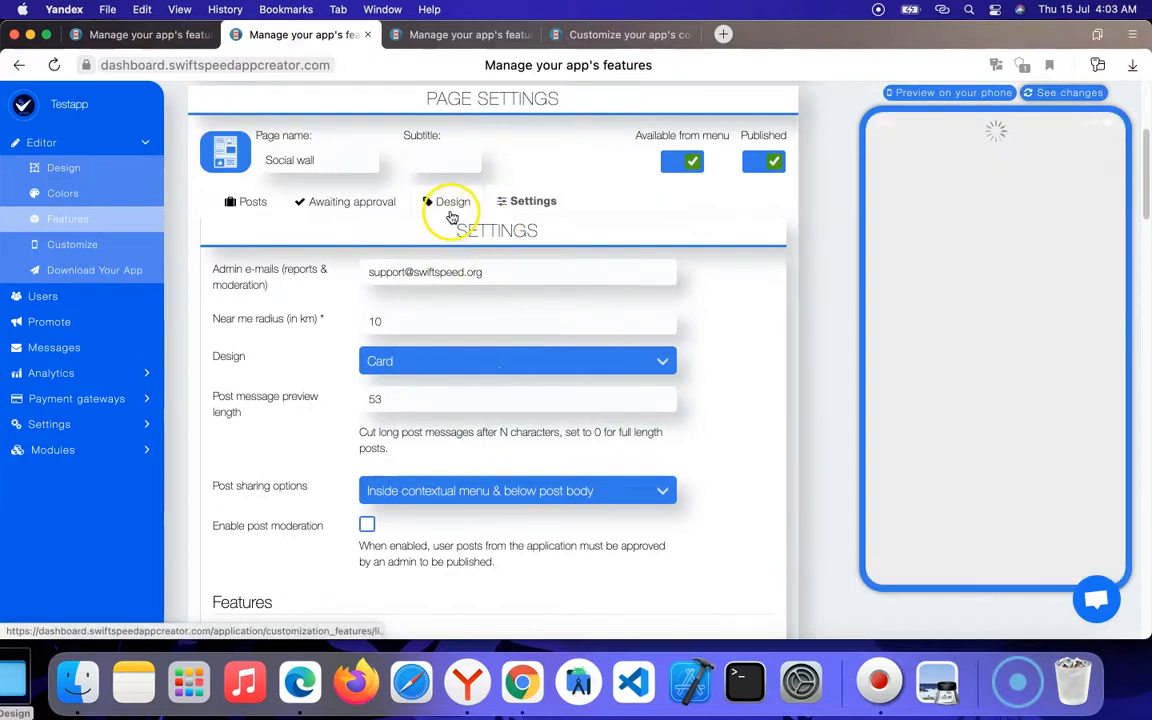
Step: Check the Social wall's background design options and its publications awaiting approval
{"action": "left_click", "coordinate": [444, 206]}
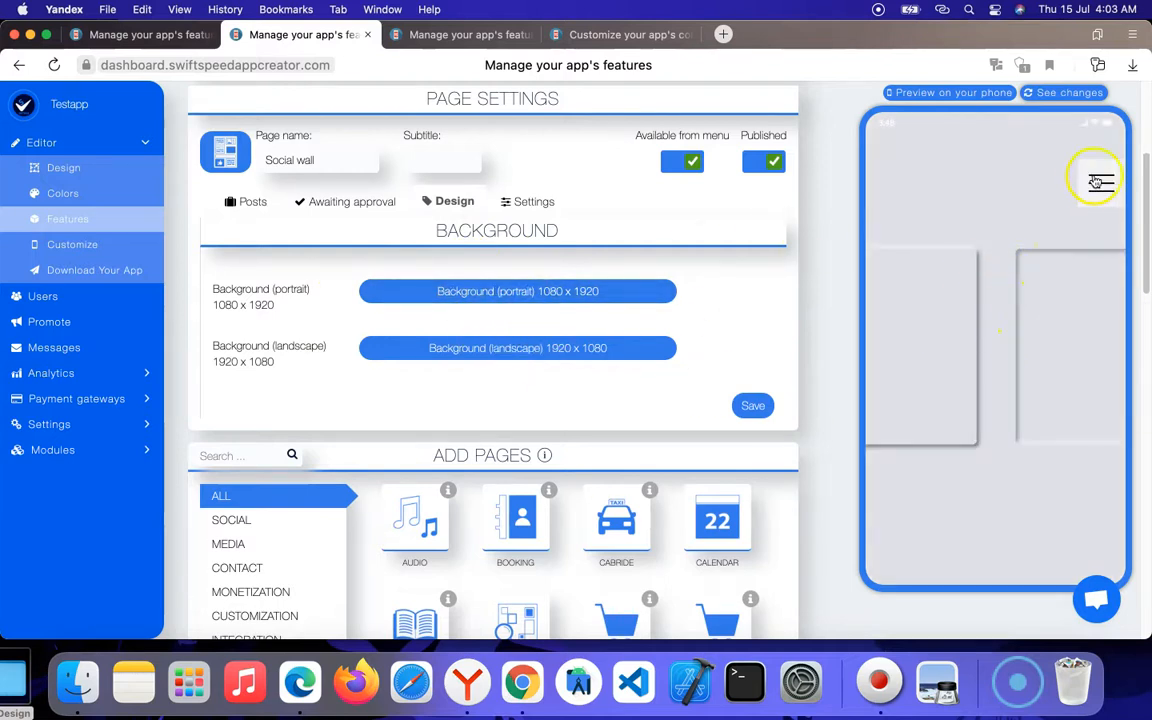
{"action": "left_click", "coordinate": [342, 201]}
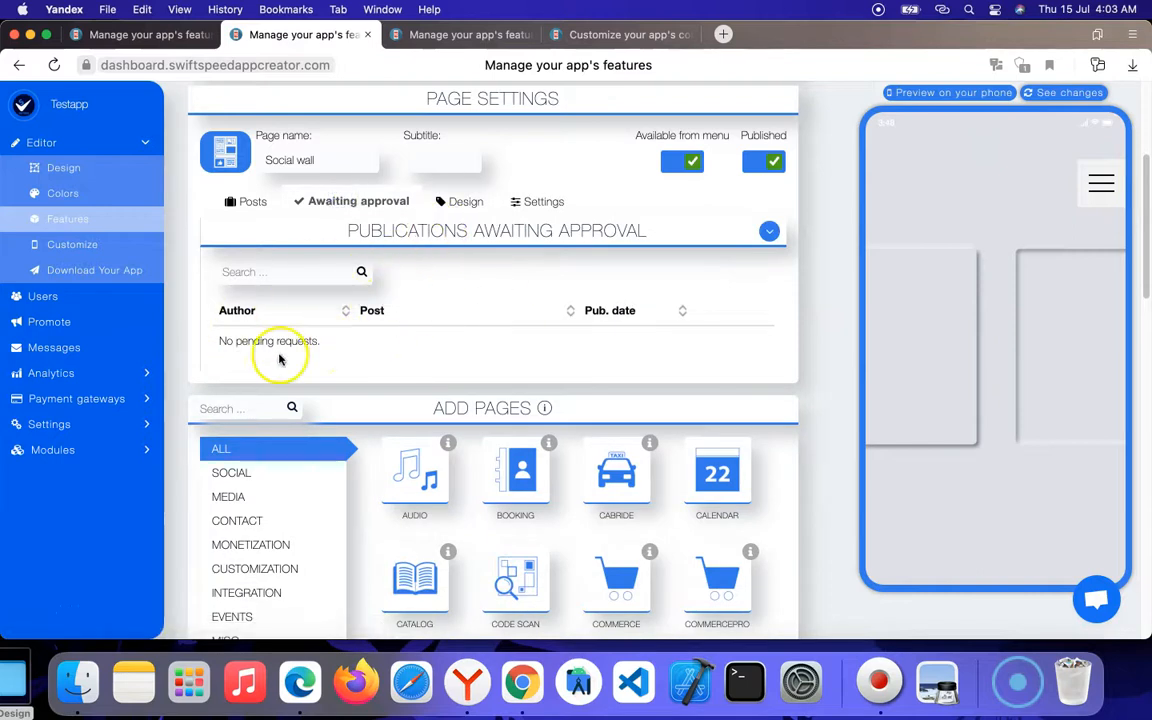
{"action": "left_click_drag", "start_coordinate": [228, 342], "coordinate": [472, 340]}
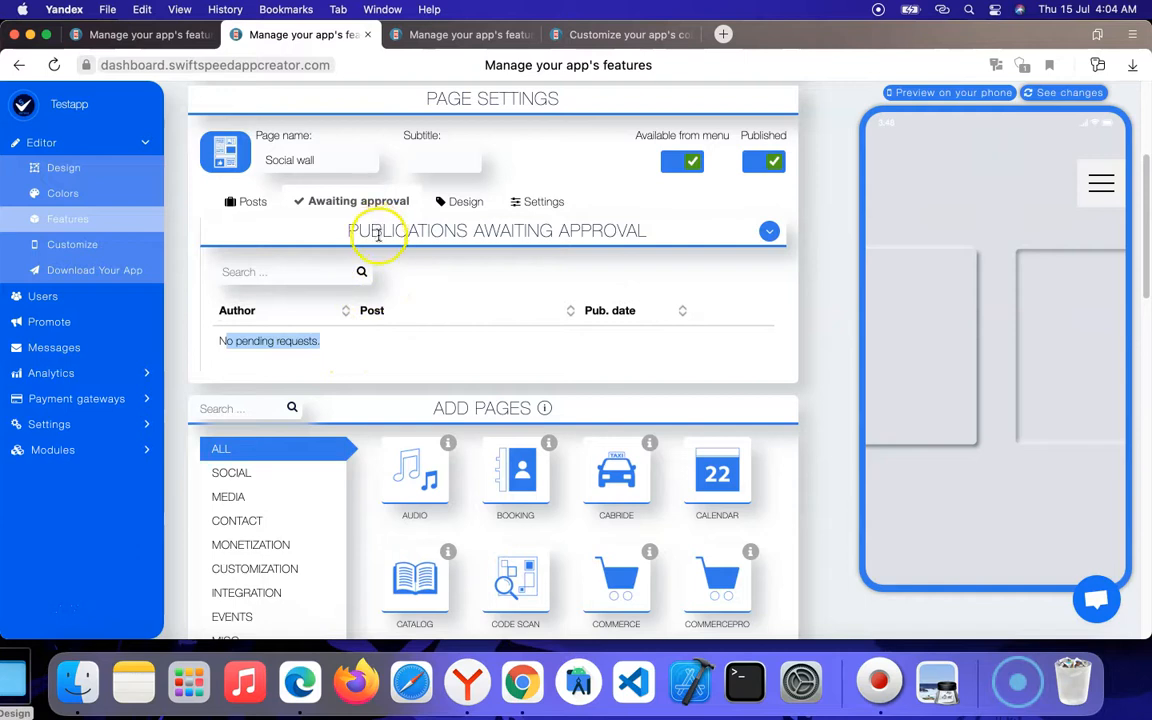
Step: Review the Social wall's general settings, including the post moderation option
{"action": "left_click", "coordinate": [545, 201]}
{"action": "scroll", "coordinate": [436, 393], "scroll_direction": "down", "scroll_amount": 3}
{"action": "scroll", "coordinate": [436, 393], "scroll_direction": "down", "scroll_amount": 3}
{"action": "scroll", "coordinate": [442, 391], "scroll_direction": "up", "scroll_amount": 3}
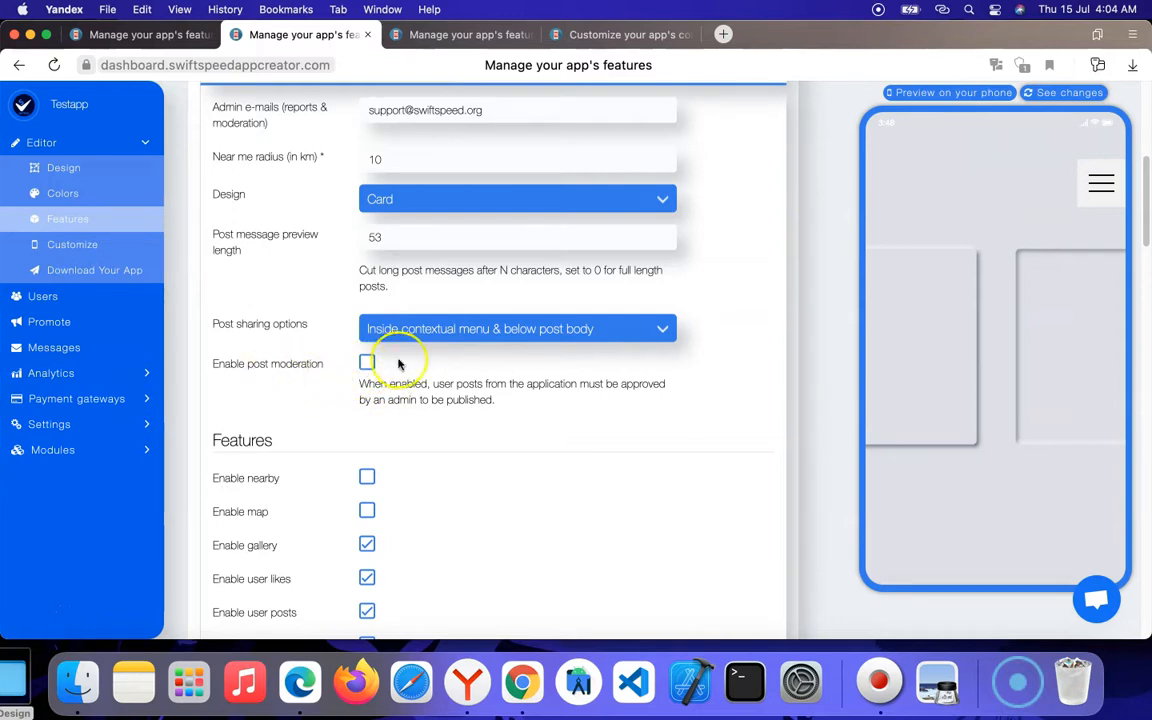
{"action": "scroll", "coordinate": [452, 215], "scroll_direction": "up", "scroll_amount": 3}
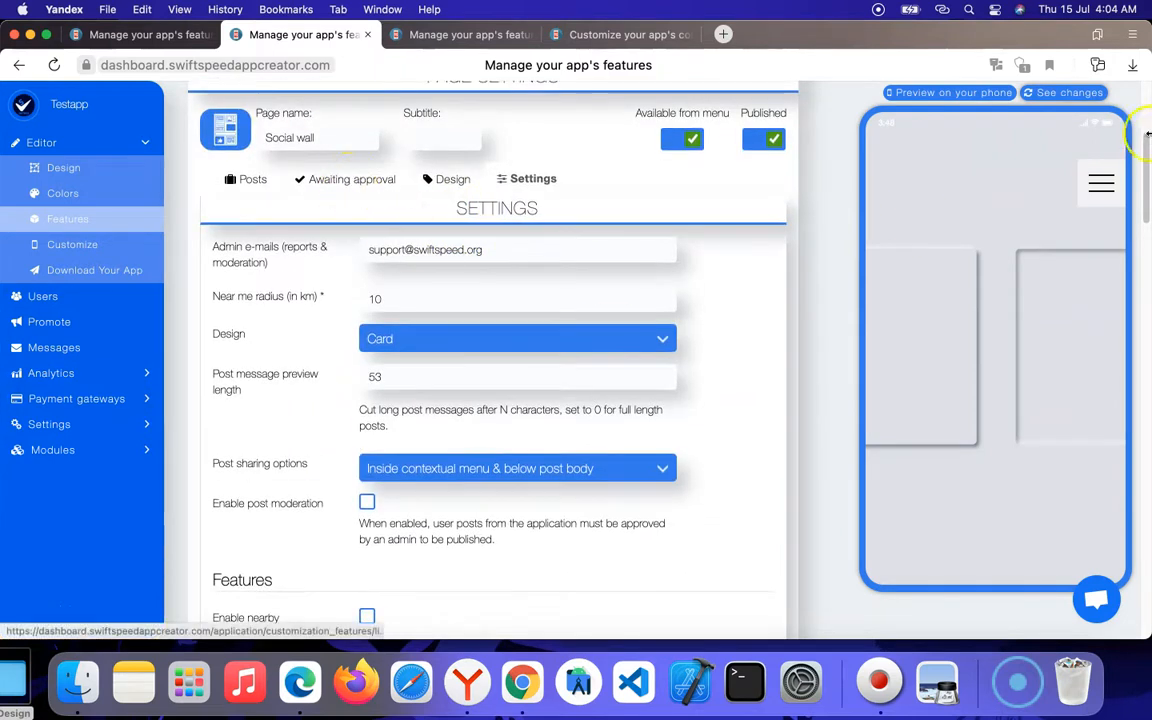
Step: Open the Social wall page in the phone preview to check its layout
{"action": "left_click", "coordinate": [1101, 183]}
{"action": "left_click_drag", "start_coordinate": [1024, 325], "coordinate": [1021, 268]}
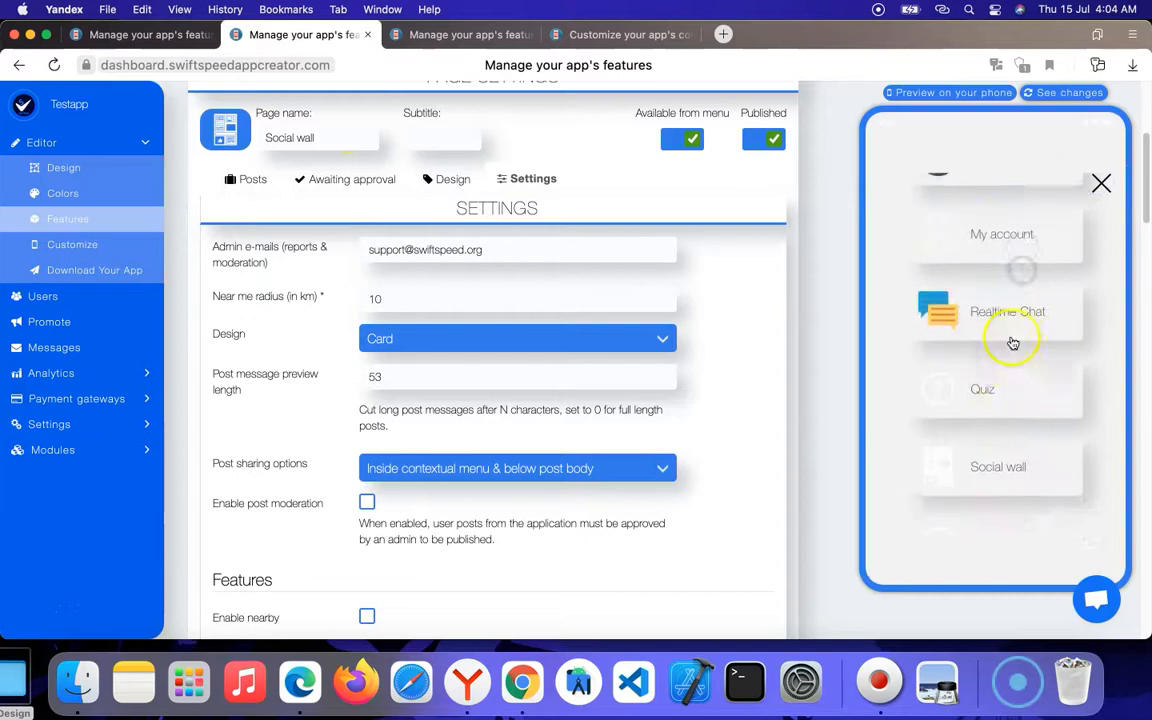
{"action": "left_click", "coordinate": [1010, 493]}
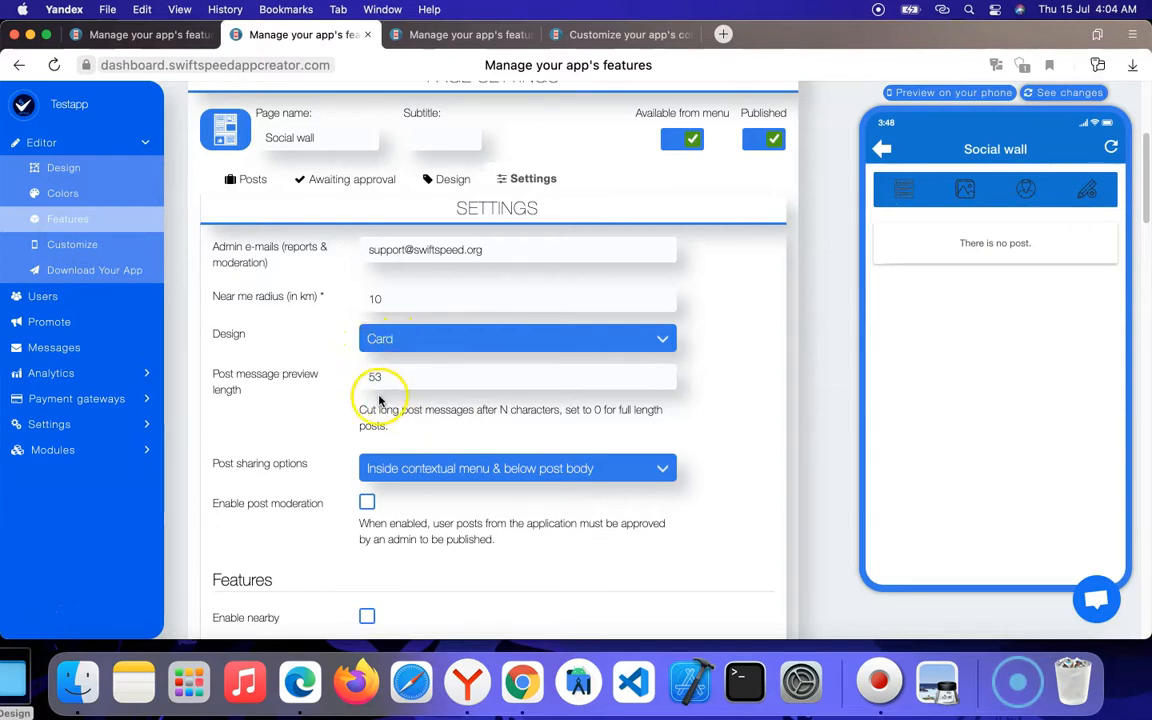
Step: Start a new Social wall post titled "Matte Black" with the text "My name is my name"
{"action": "left_click", "coordinate": [247, 180]}
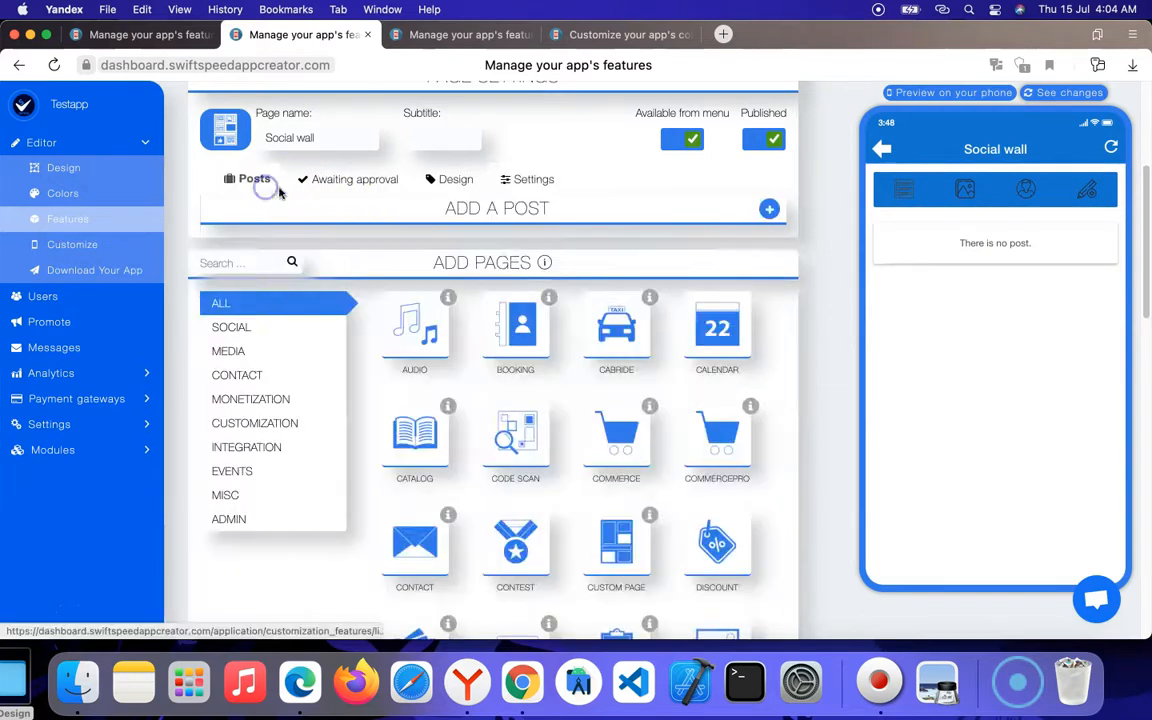
{"action": "left_click", "coordinate": [769, 208]}
{"action": "left_click", "coordinate": [497, 291]}
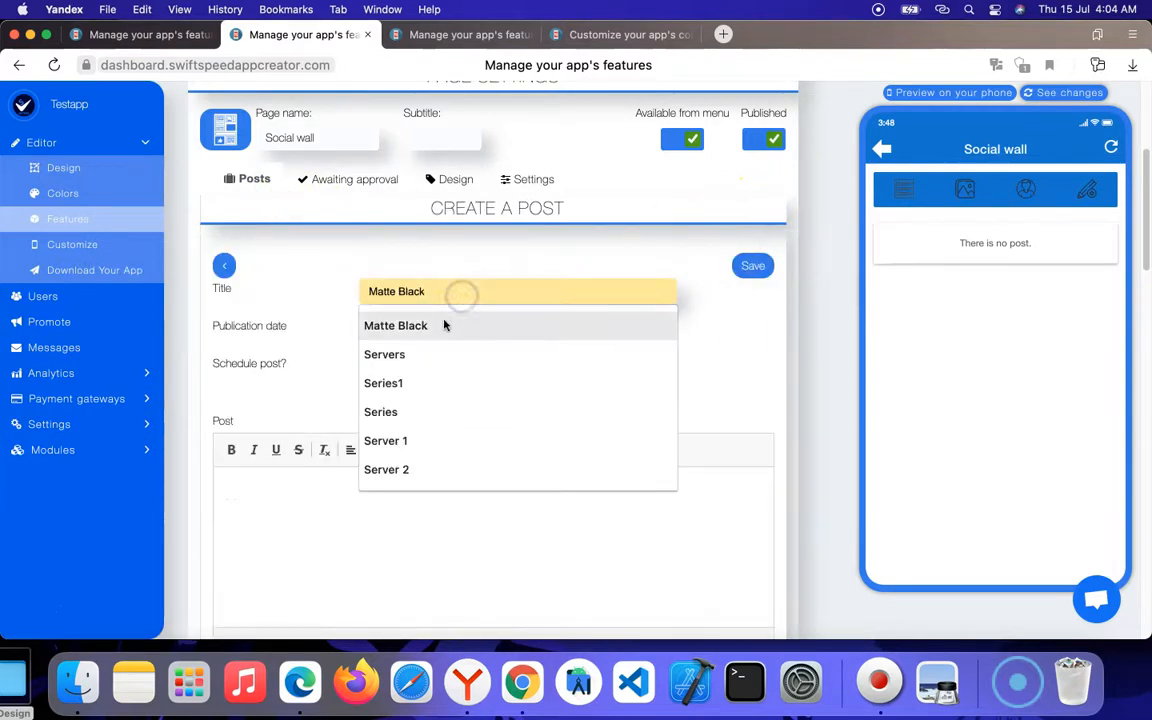
{"action": "left_click", "coordinate": [447, 323]}
{"action": "left_click", "coordinate": [400, 490]}
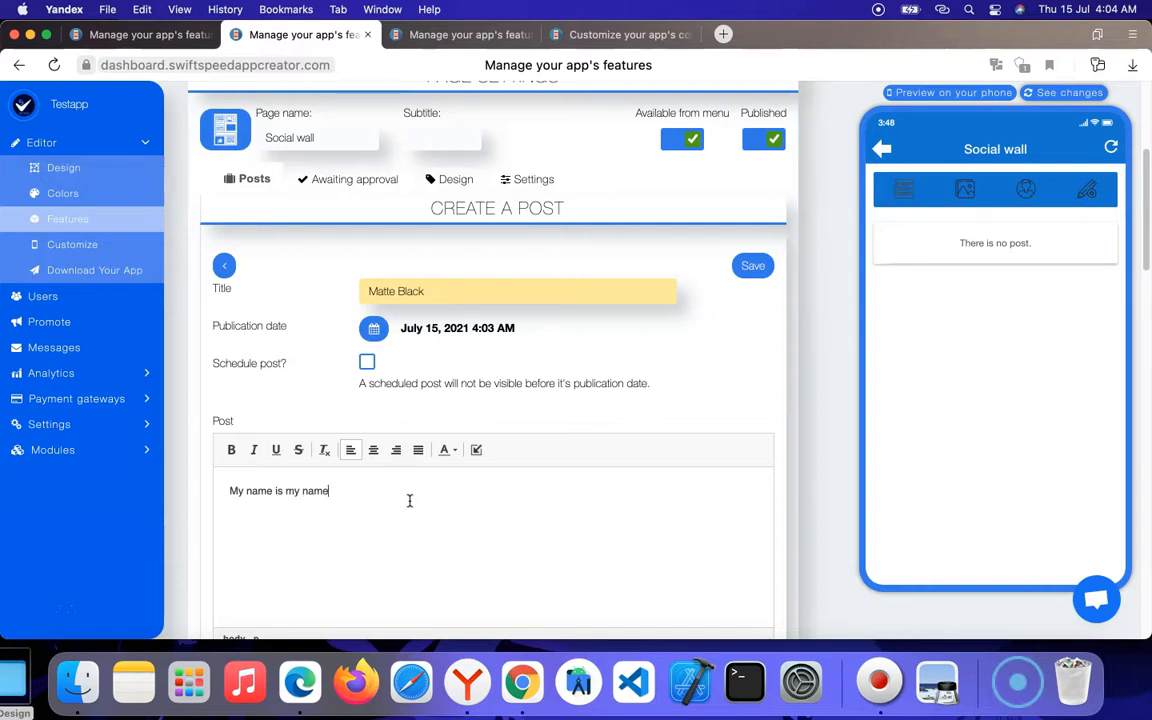
Step: Add the modern-spo...942-45.jpeg picture from Downloads to the Matte Black post and save the post
{"action": "scroll", "coordinate": [454, 519], "scroll_direction": "down", "scroll_amount": 5}
{"action": "left_click", "coordinate": [495, 376]}
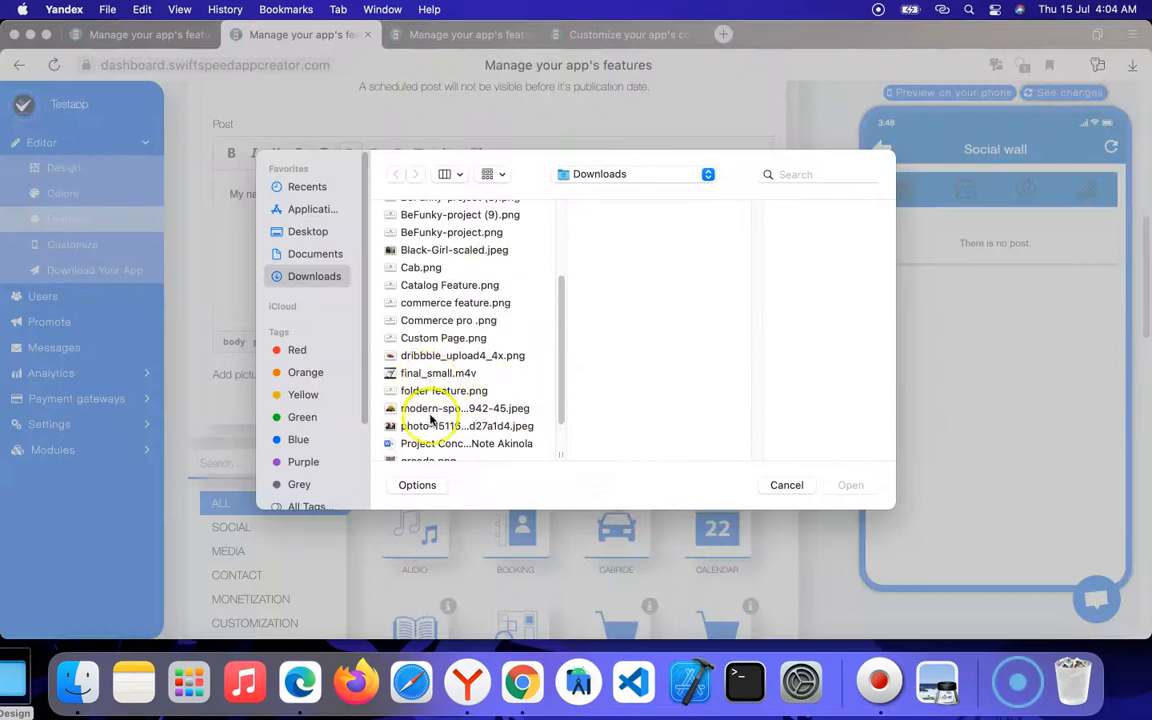
{"action": "left_click", "coordinate": [432, 409]}
{"action": "left_click", "coordinate": [850, 484]}
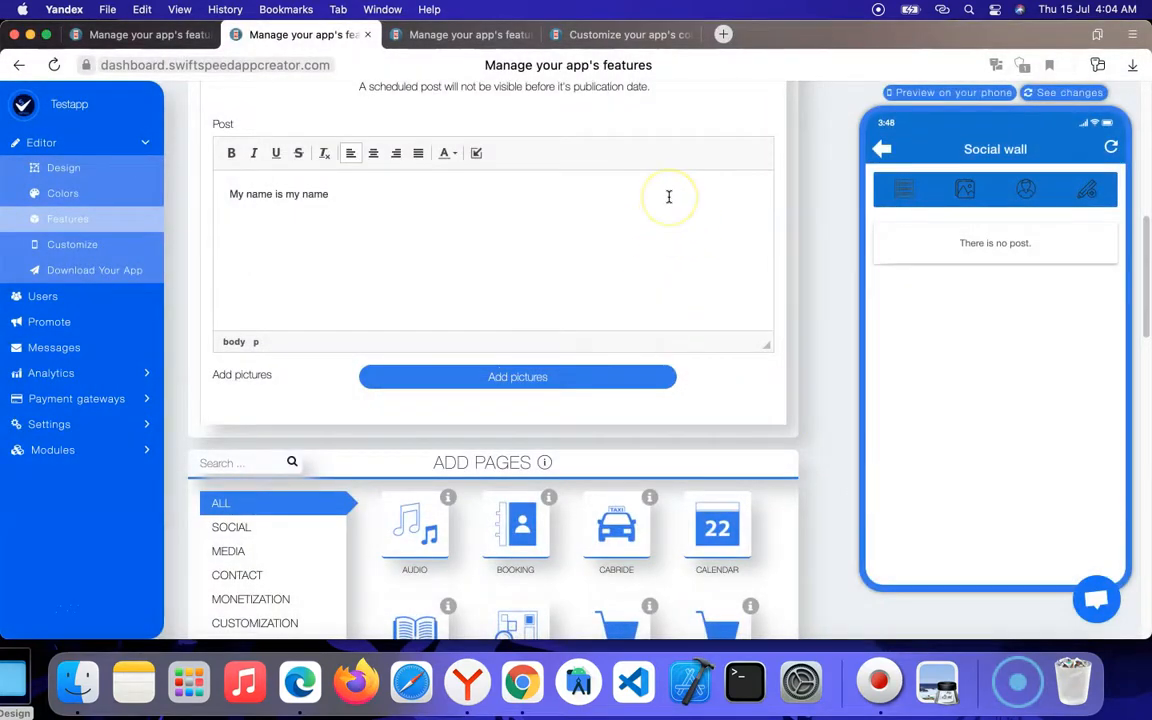
{"action": "scroll", "coordinate": [681, 301], "scroll_direction": "up", "scroll_amount": 5}
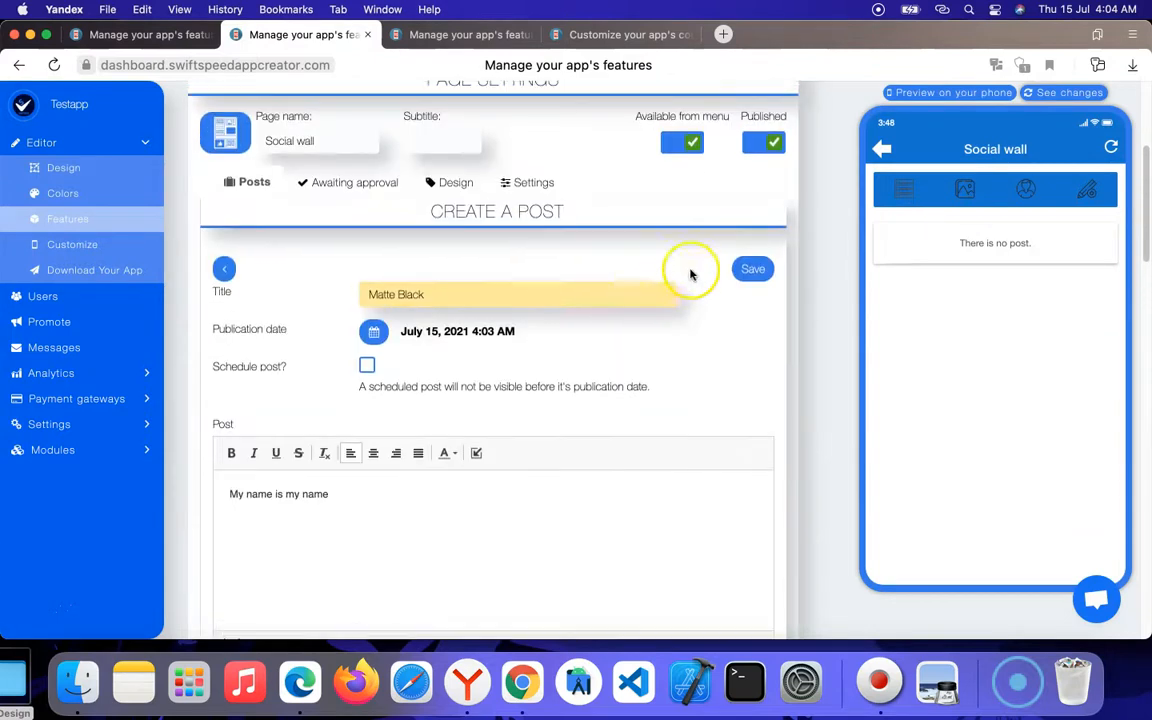
{"action": "left_click", "coordinate": [757, 268]}
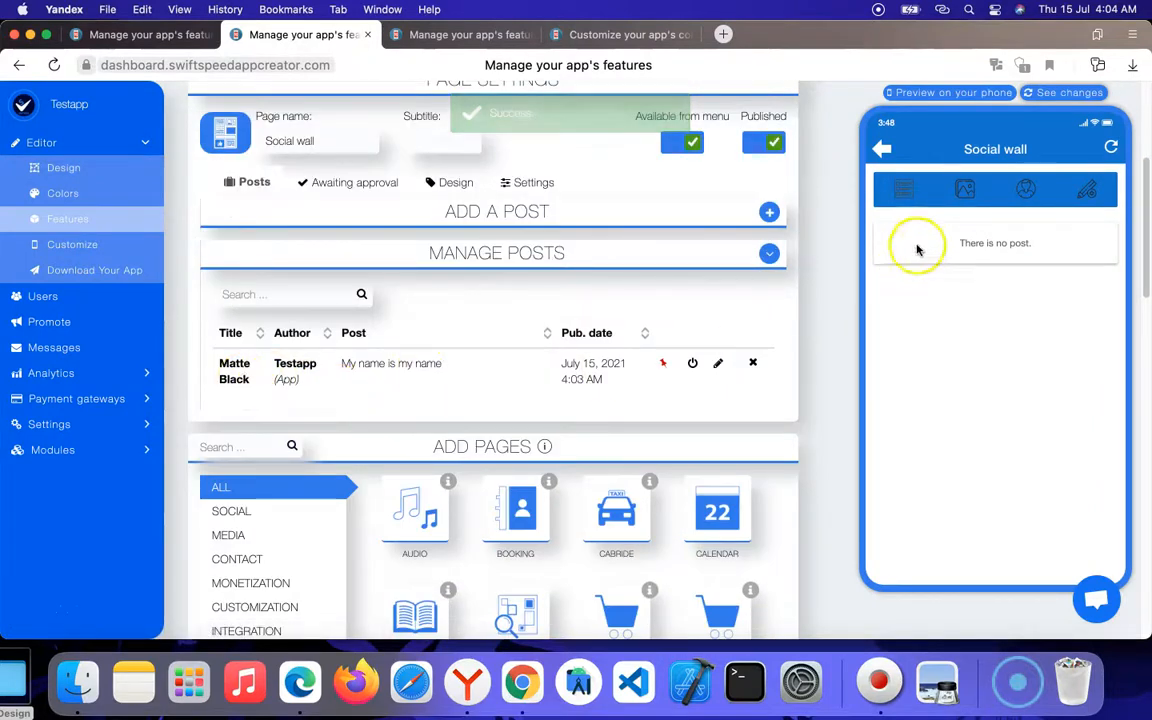
Step: Refresh the Social wall preview and check the published post, the profile section and the post's share and report options
{"action": "left_click", "coordinate": [1112, 148]}
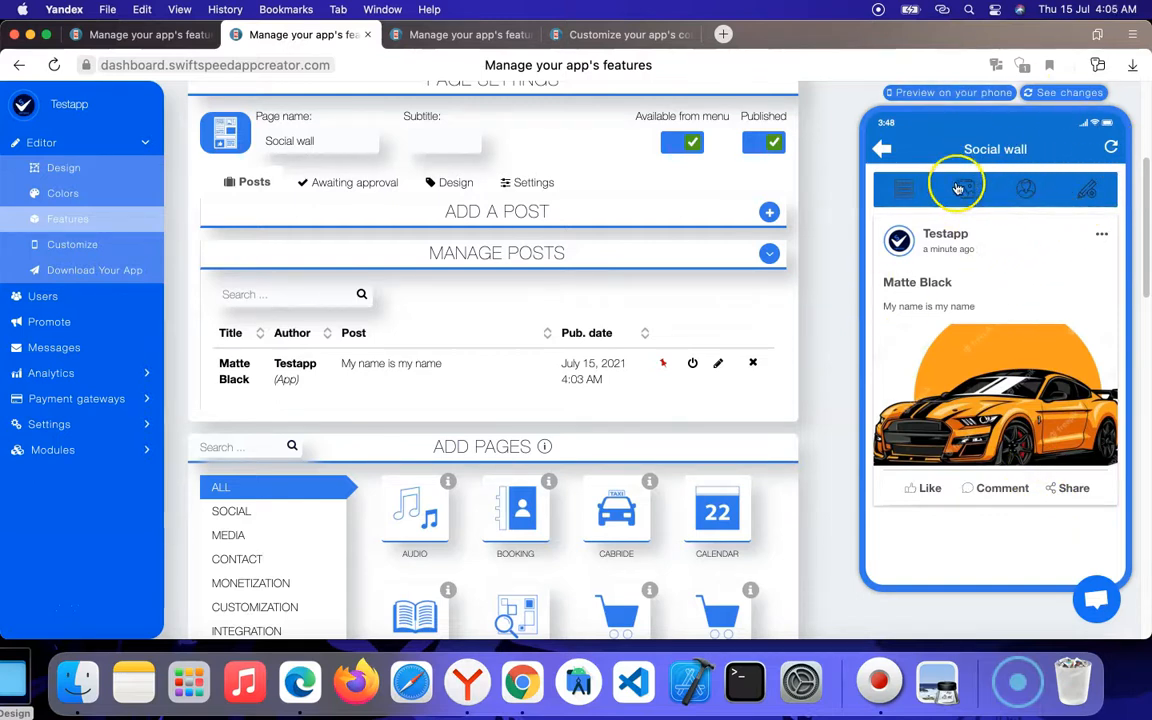
{"action": "left_click", "coordinate": [1031, 193]}
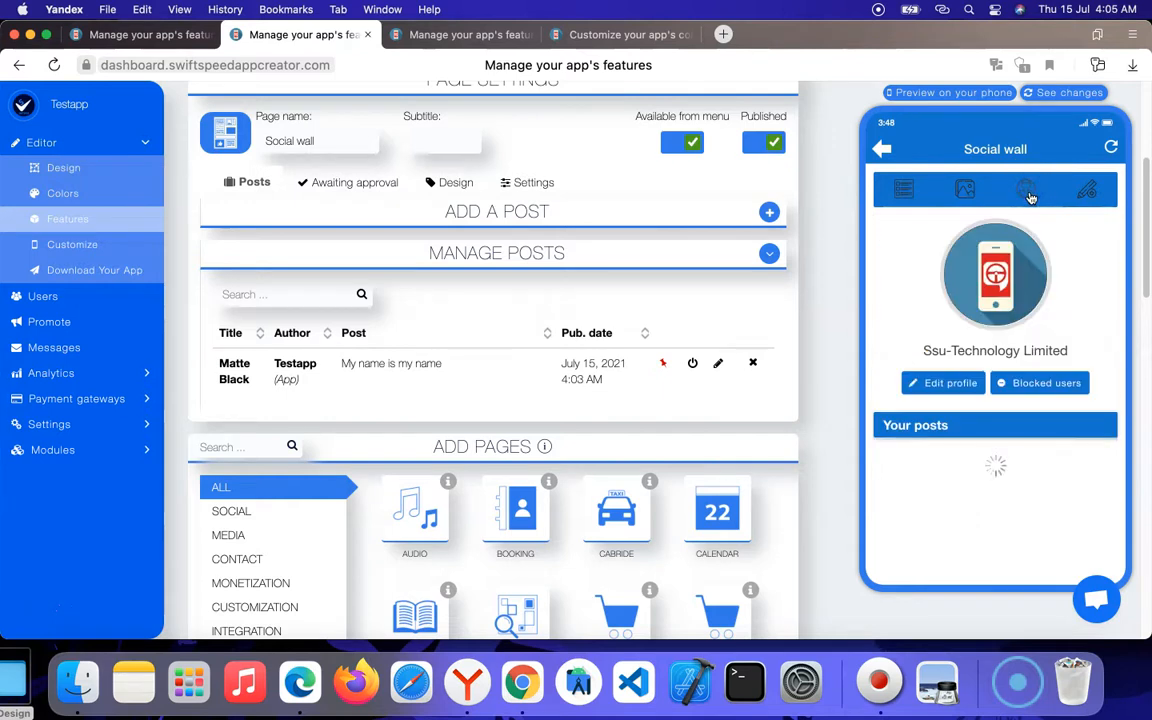
{"action": "left_click", "coordinate": [921, 192]}
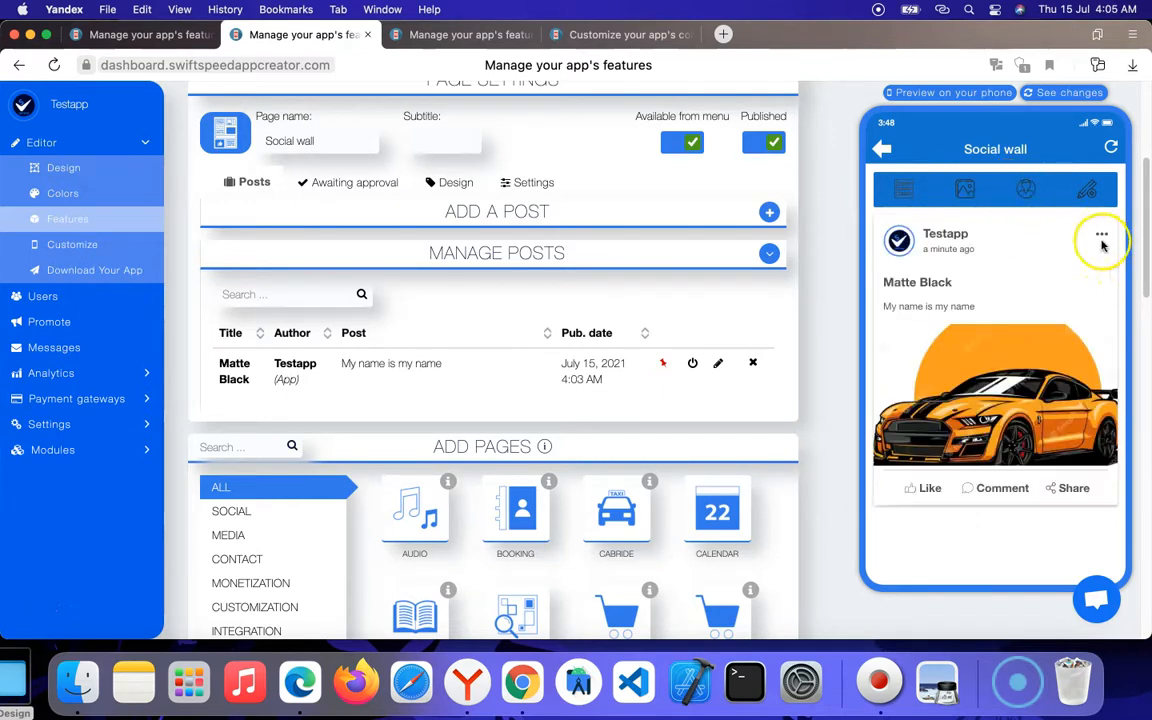
{"action": "left_click", "coordinate": [1101, 238]}
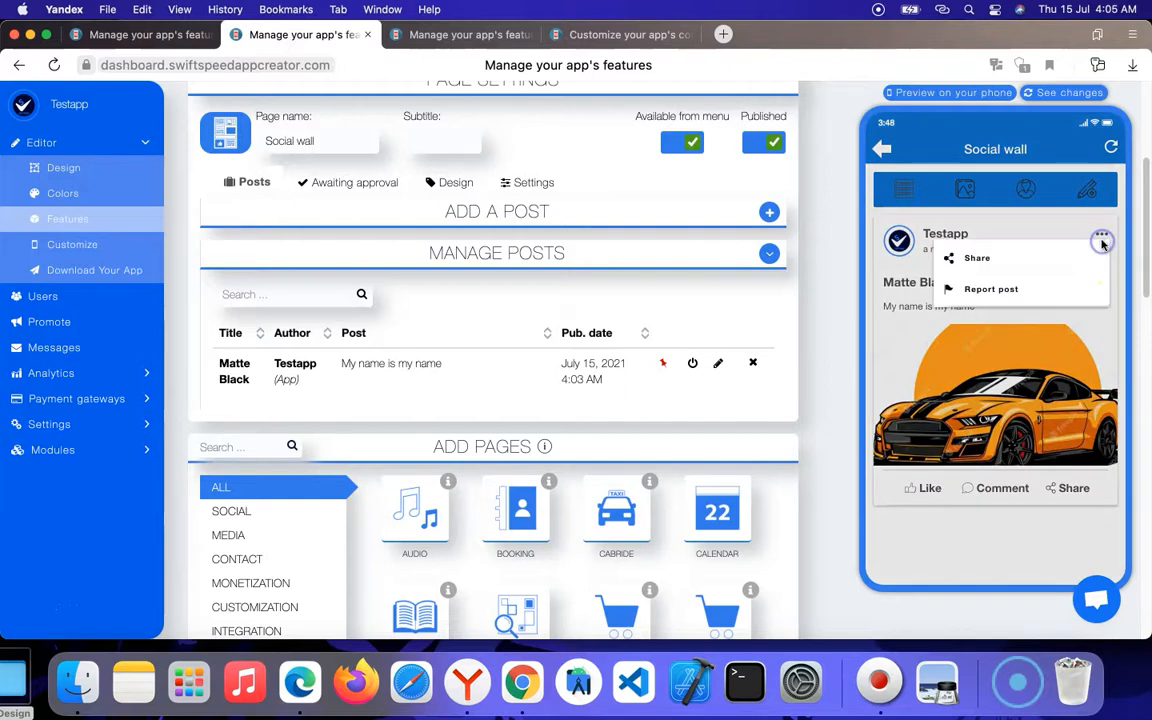
Step: Check the wall's photo gallery and user profile in the preview, including the profile editing page, and return to the wall
{"action": "left_click", "coordinate": [1027, 186]}
{"action": "left_click", "coordinate": [959, 194]}
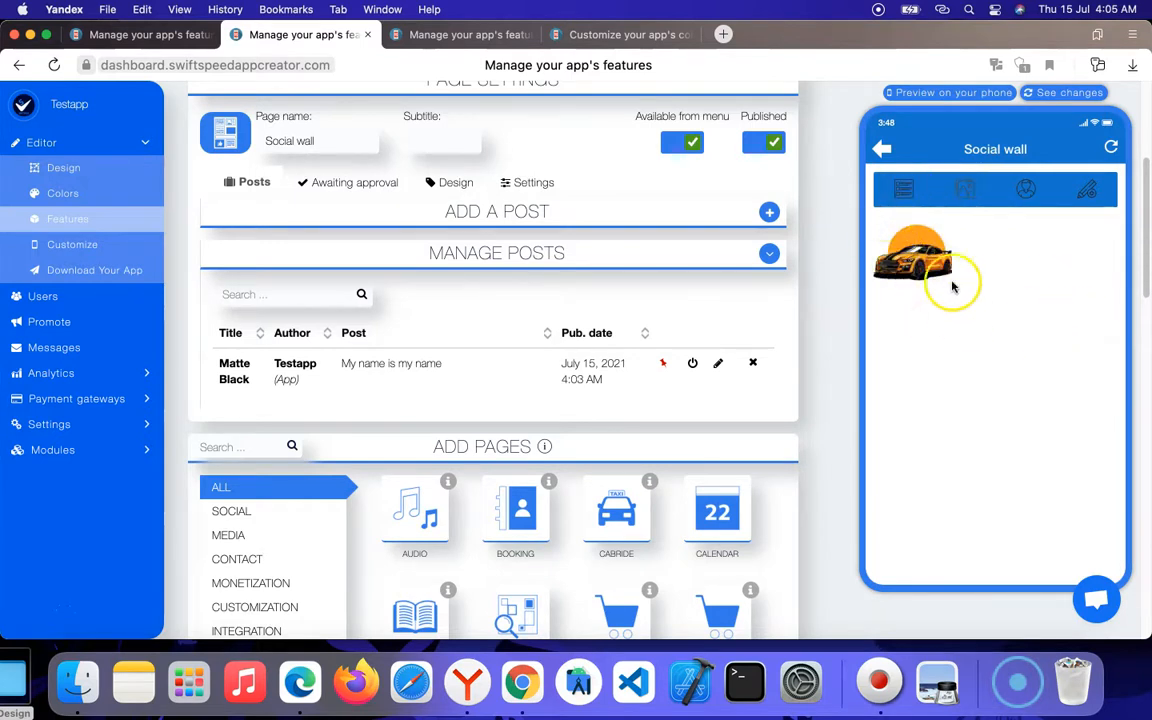
{"action": "left_click", "coordinate": [1026, 189]}
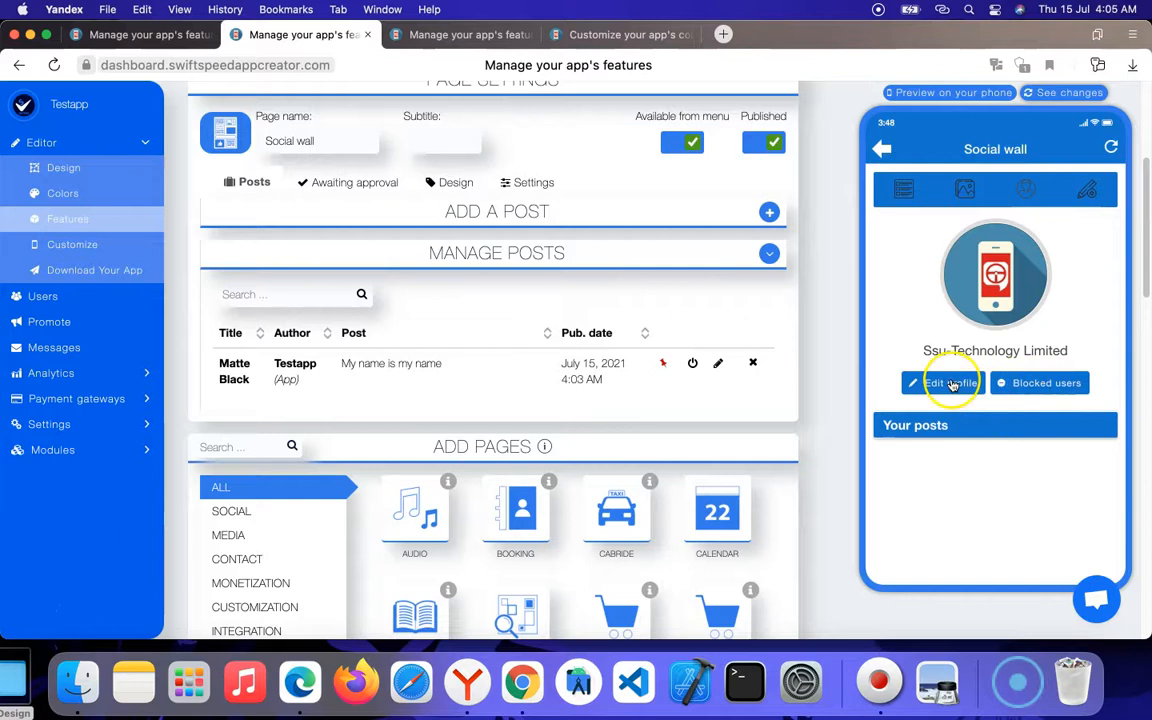
{"action": "left_click", "coordinate": [952, 385]}
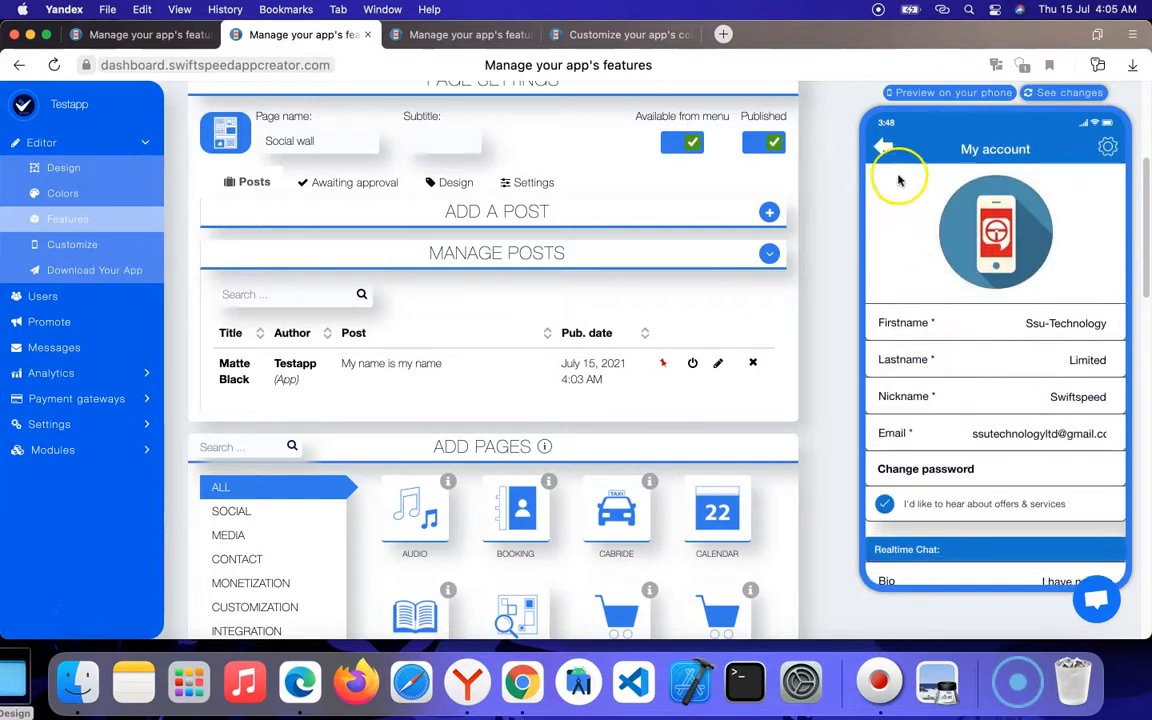
{"action": "left_click", "coordinate": [881, 147]}
Step: Publish a user post from the phone preview with the text "Hello I am new here" and the photo Black-Girl-scaled.jpeg
{"action": "left_click", "coordinate": [1082, 187]}
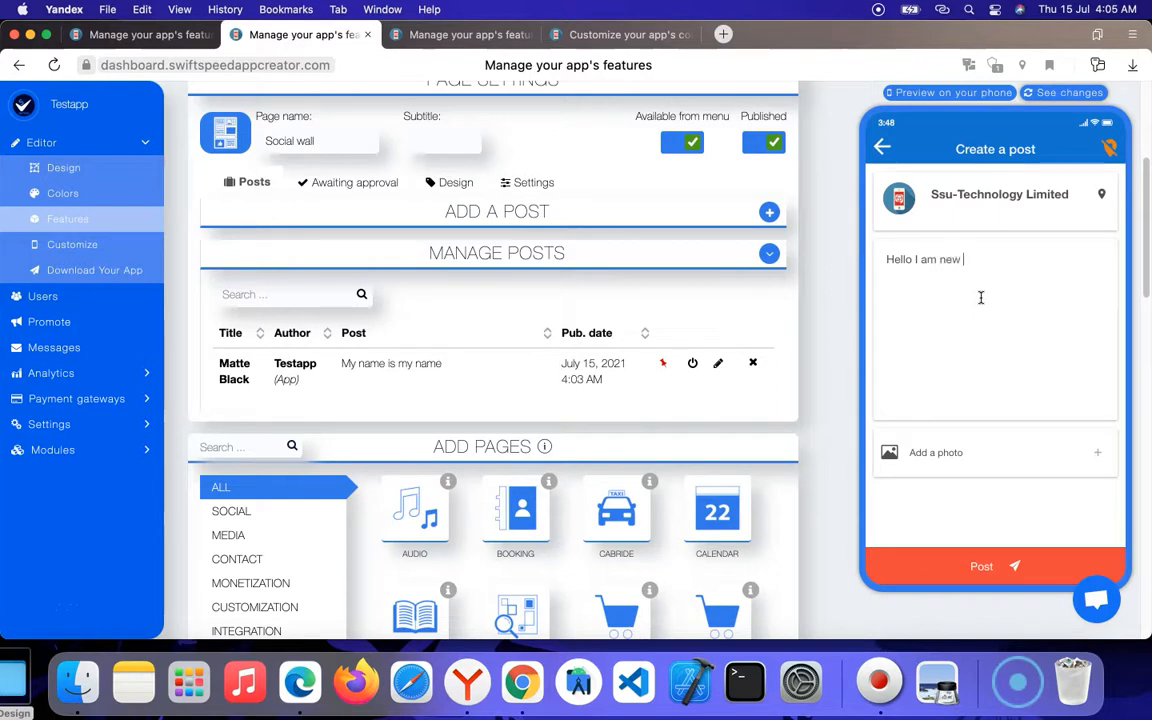
{"action": "left_click", "coordinate": [1097, 452]}
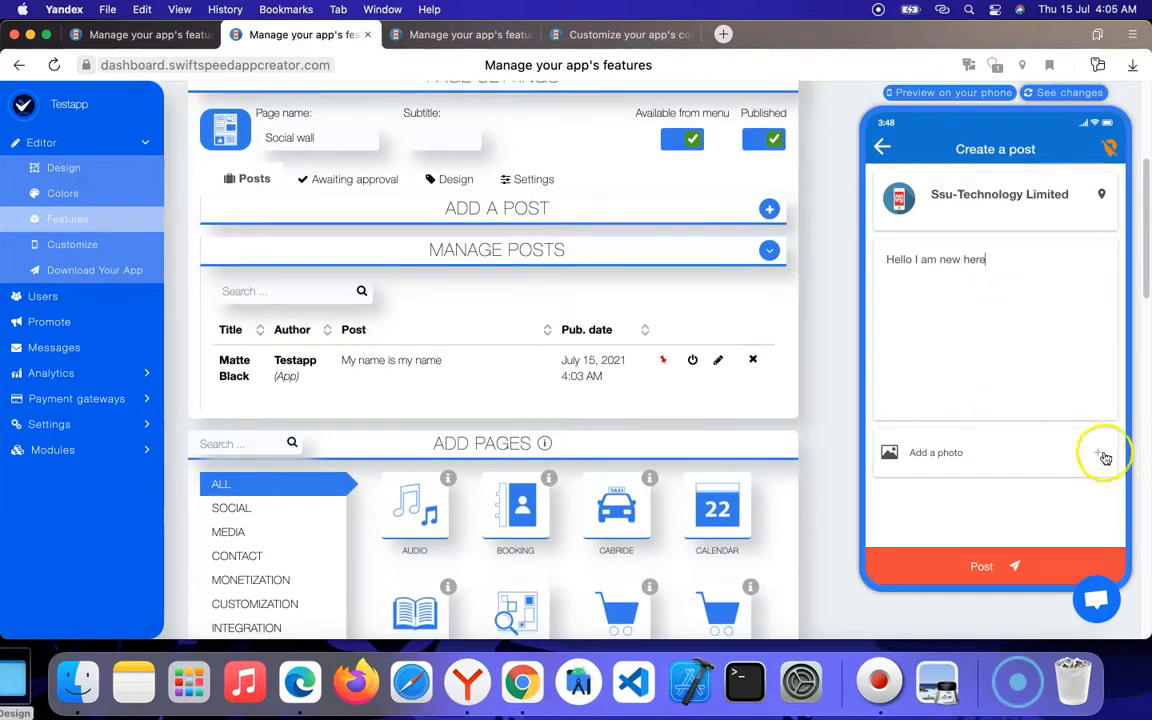
{"action": "left_click", "coordinate": [1036, 514]}
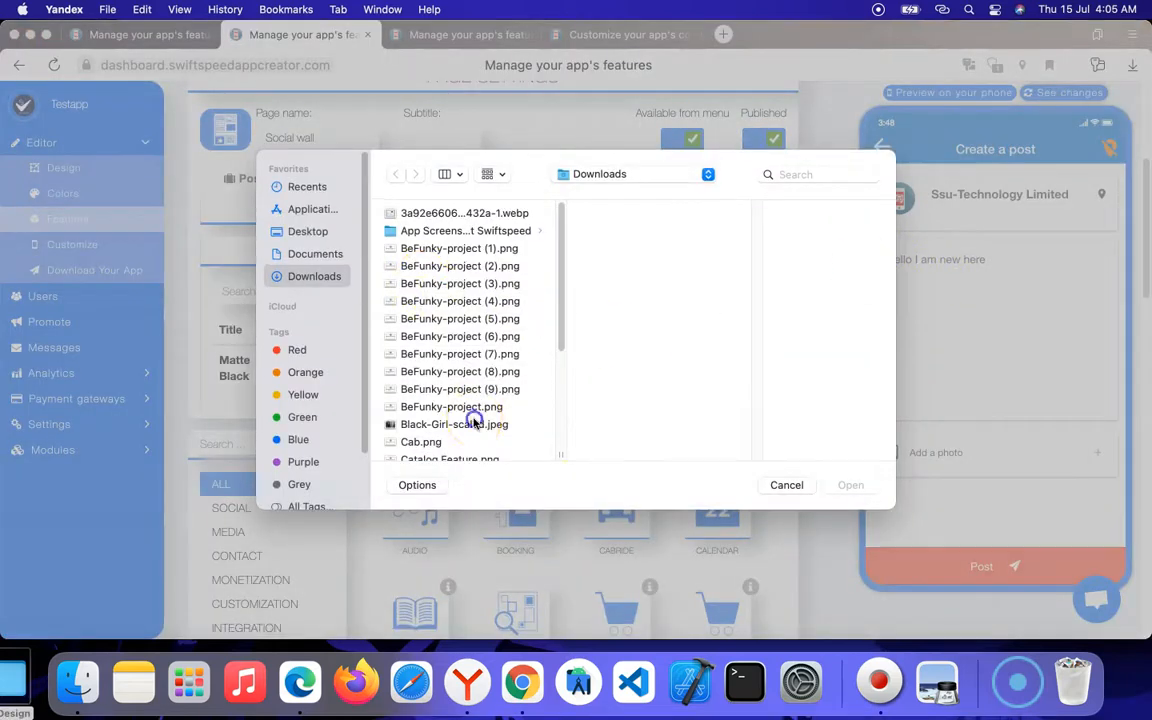
{"action": "left_click", "coordinate": [475, 422]}
{"action": "left_click", "coordinate": [848, 484]}
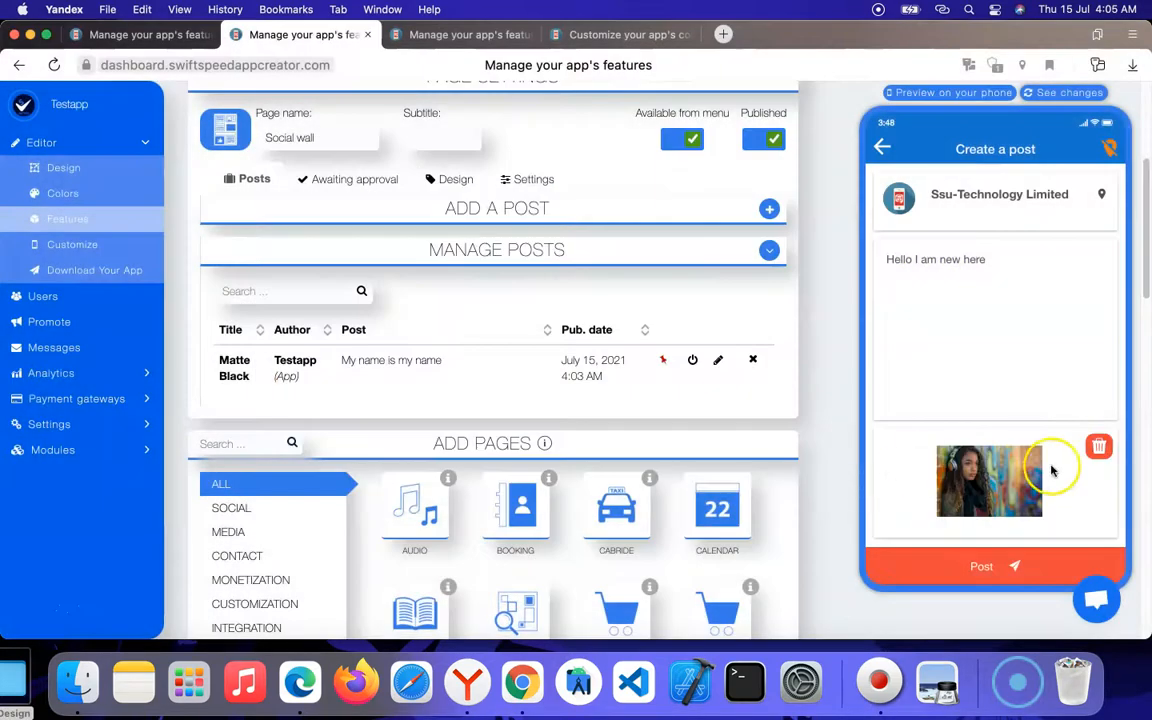
{"action": "scroll", "coordinate": [1045, 465], "scroll_direction": "down", "scroll_amount": 1}
{"action": "left_click", "coordinate": [1012, 566]}
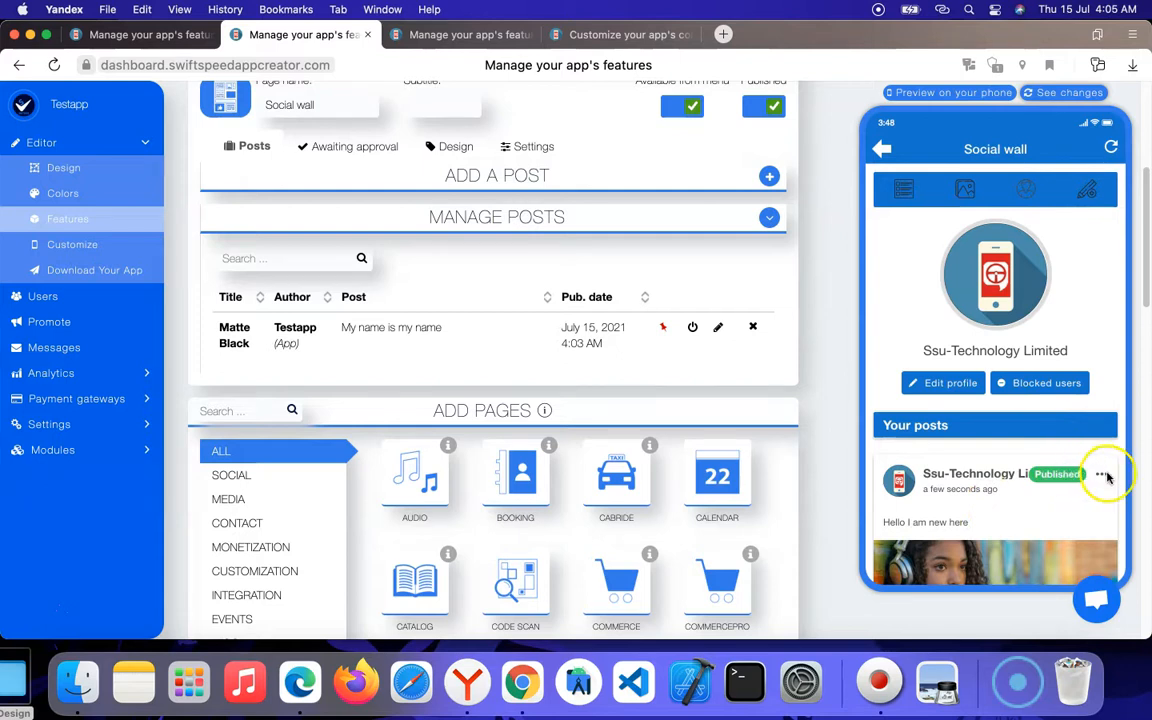
Step: Browse the Social wall feed in the preview to examine the user post and the Matte Black post
{"action": "left_click", "coordinate": [904, 188]}
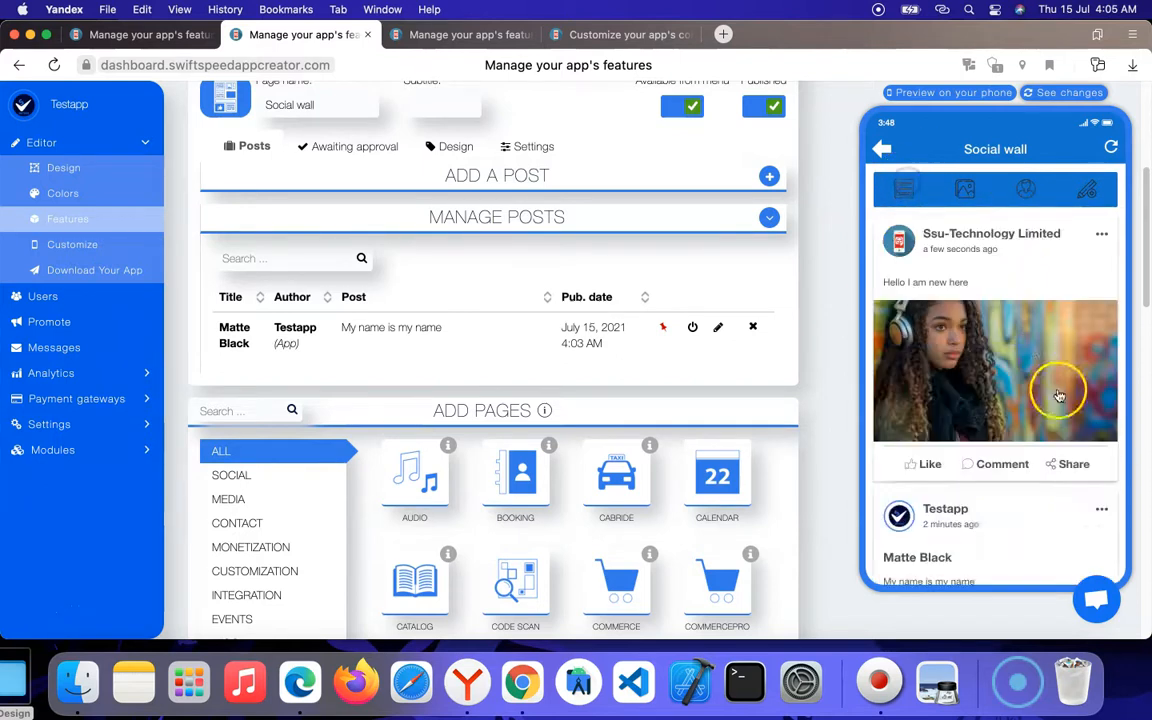
{"action": "left_click_drag", "start_coordinate": [990, 370], "coordinate": [1015, 394]}
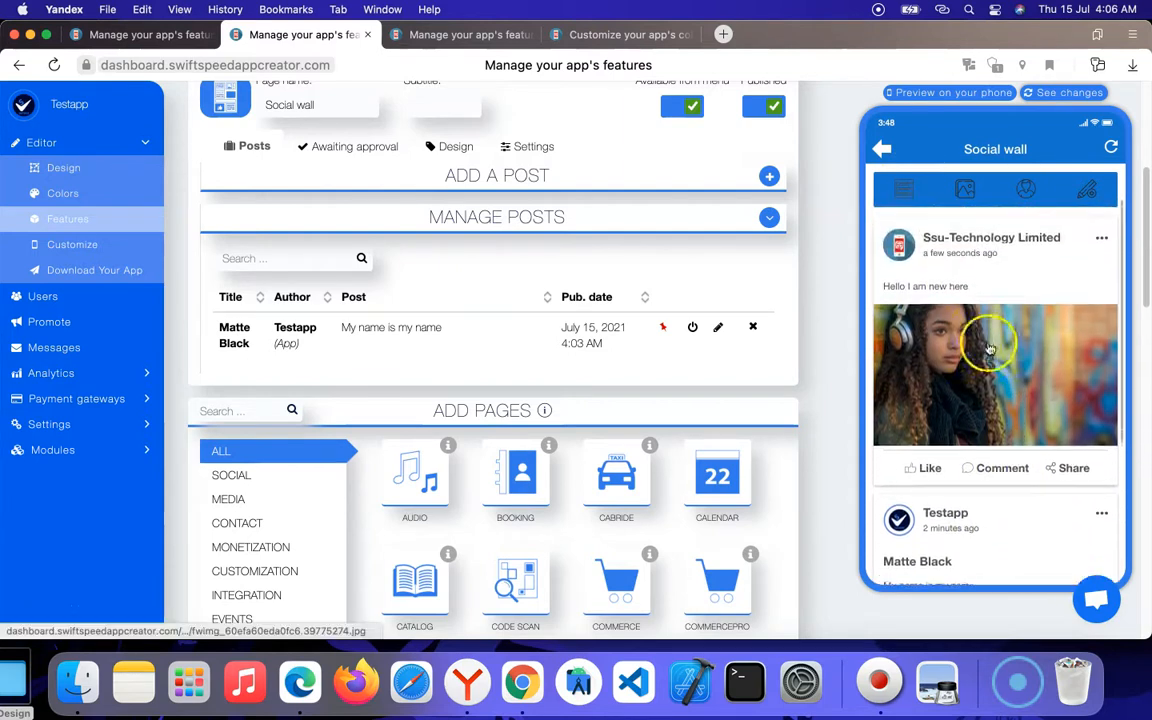
{"action": "scroll", "coordinate": [1030, 360], "scroll_direction": "down", "scroll_amount": 5}
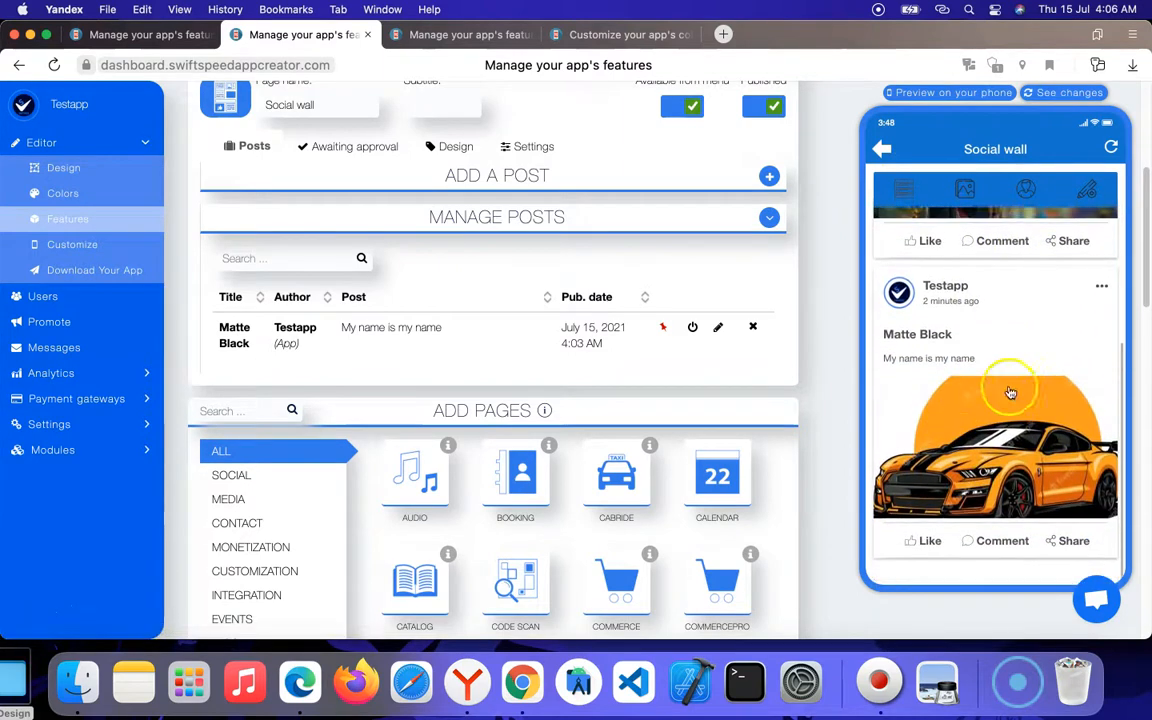
Step: Like the "Hello I am new here" post and the Matte Black post in the preview feed
{"action": "scroll", "coordinate": [1010, 392], "scroll_direction": "up", "scroll_amount": 2}
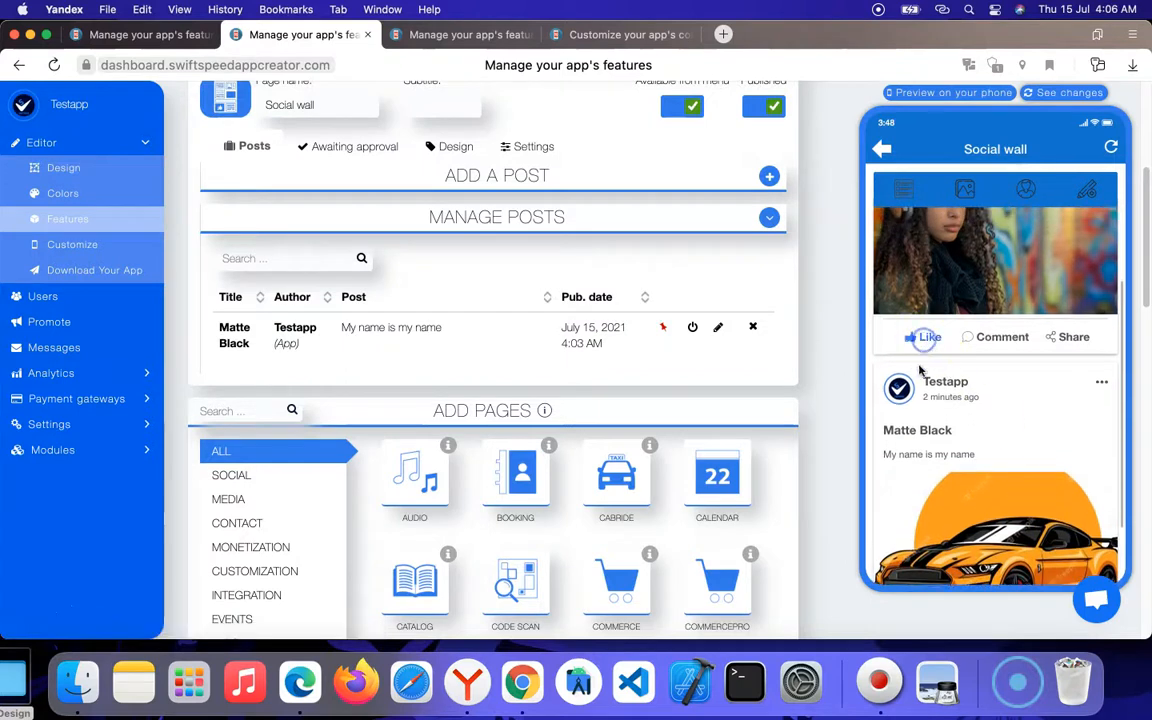
{"action": "left_click_drag", "start_coordinate": [1018, 464], "coordinate": [1003, 350]}
{"action": "left_click", "coordinate": [921, 543]}
Step: View the comments page of the "Hello I am new here" post and return to its likes in the feed
{"action": "left_click", "coordinate": [980, 246]}
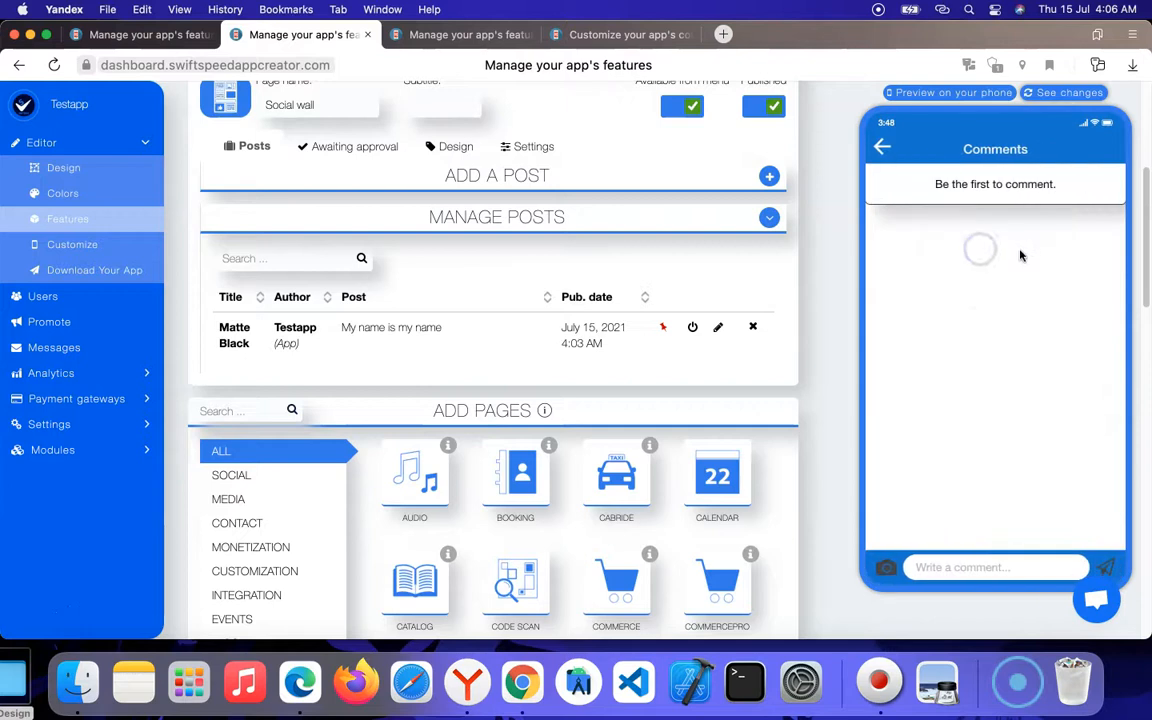
{"action": "left_click", "coordinate": [883, 148]}
{"action": "left_click_drag", "start_coordinate": [1021, 319], "coordinate": [990, 507]}
{"action": "left_click", "coordinate": [940, 509]}
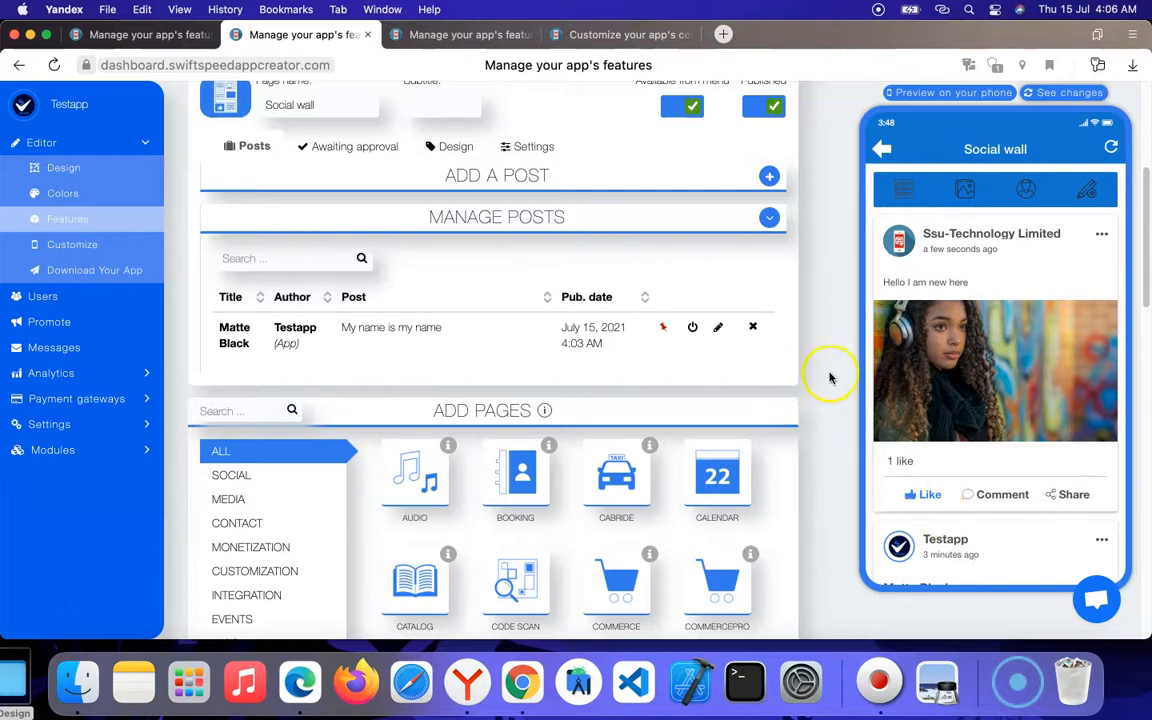